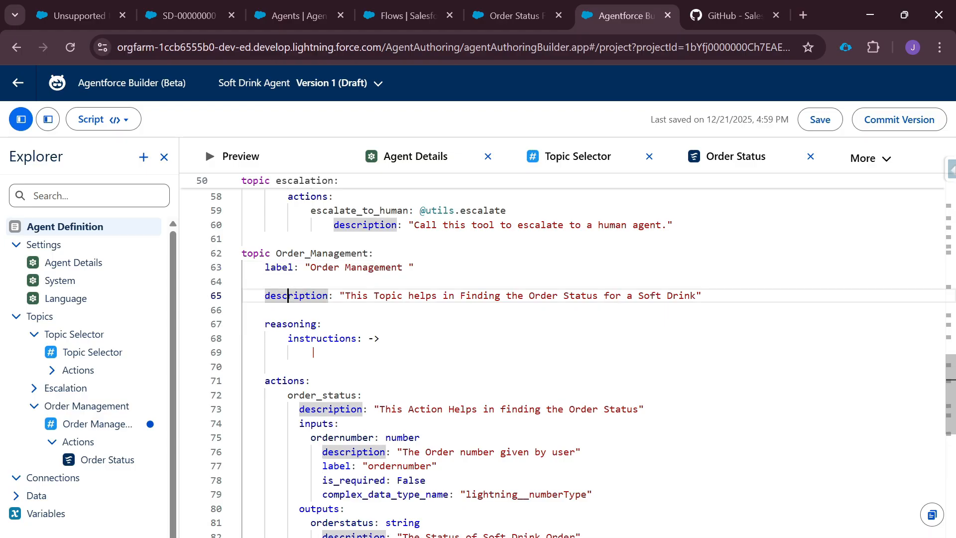
Examine the Order_Management topic in the agent script, including its description, reasoning instructions and the order_status action's inputs, outputs and target flow
left_click_drag(265, 267, 322, 324)
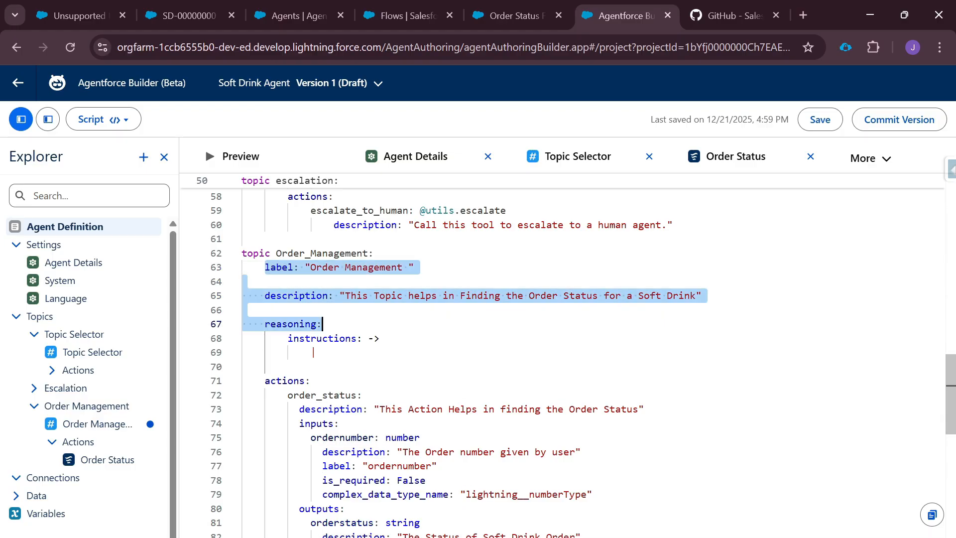
double_click(284, 381)
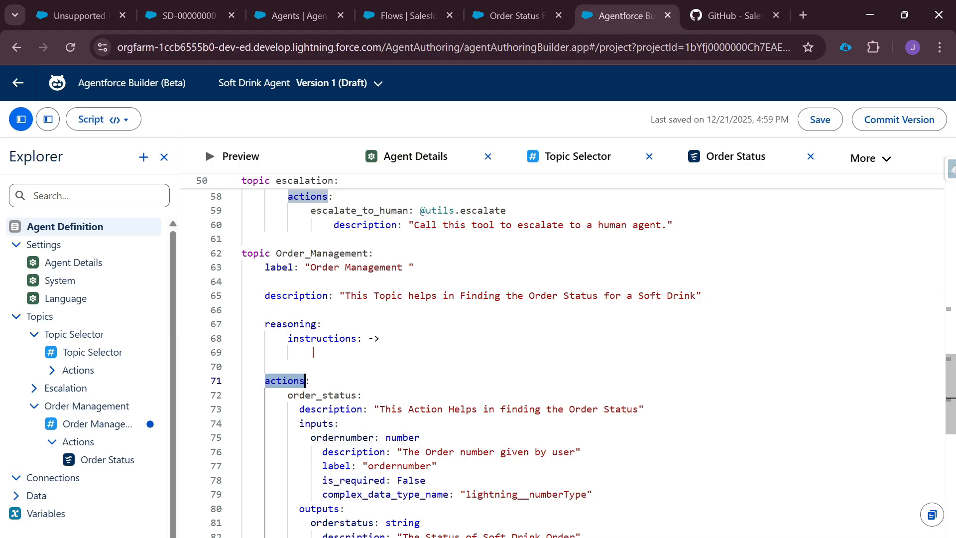
double_click(333, 338)
double_click(291, 324)
scroll(291, 324, "down", 3)
double_click(322, 321)
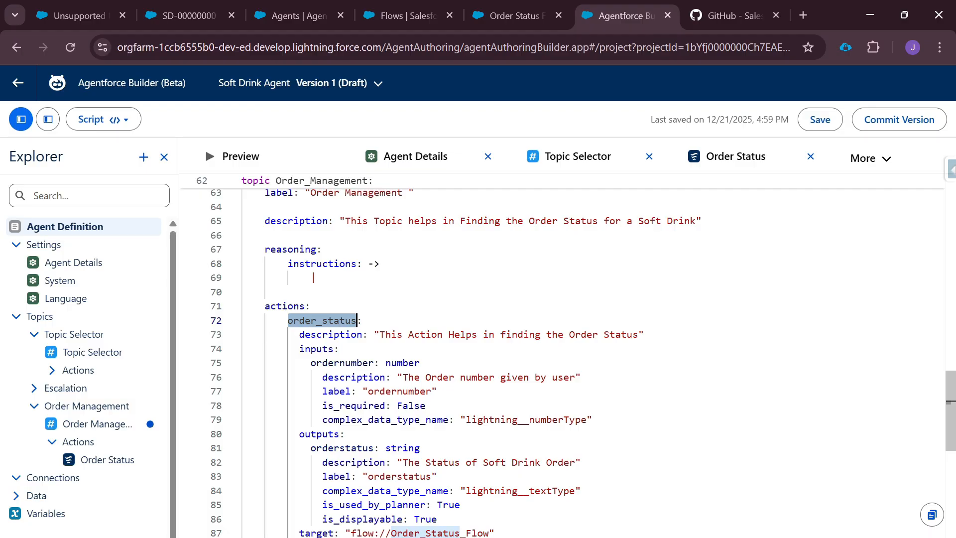
scroll(562, 358, "down", 2)
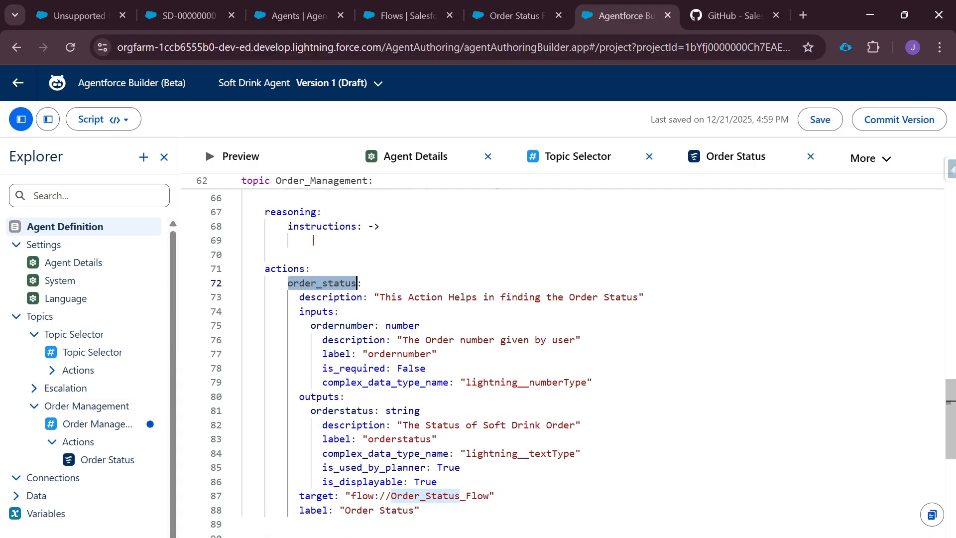
scroll(562, 358, "up", 1)
scroll(563, 358, "up", 2)
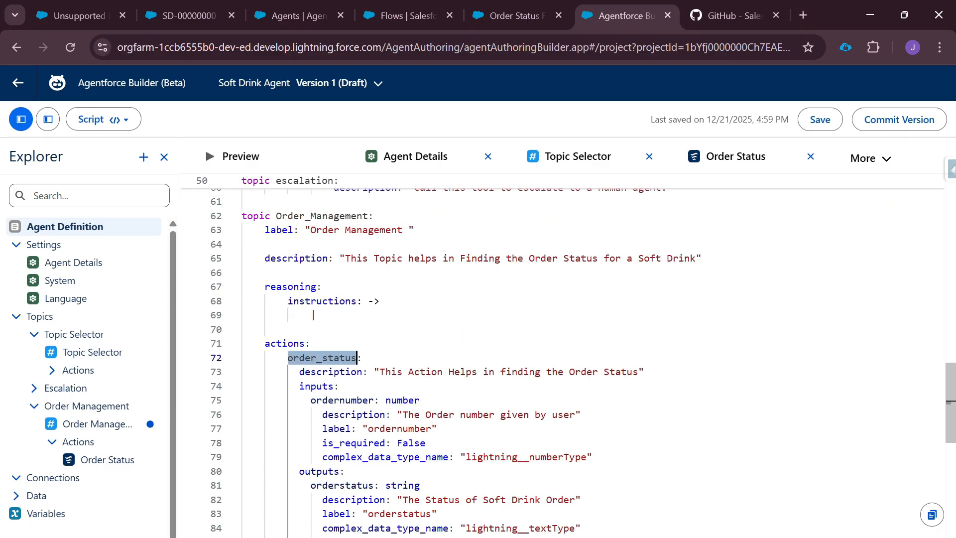
left_click(293, 386)
left_click_drag(287, 358, 413, 514)
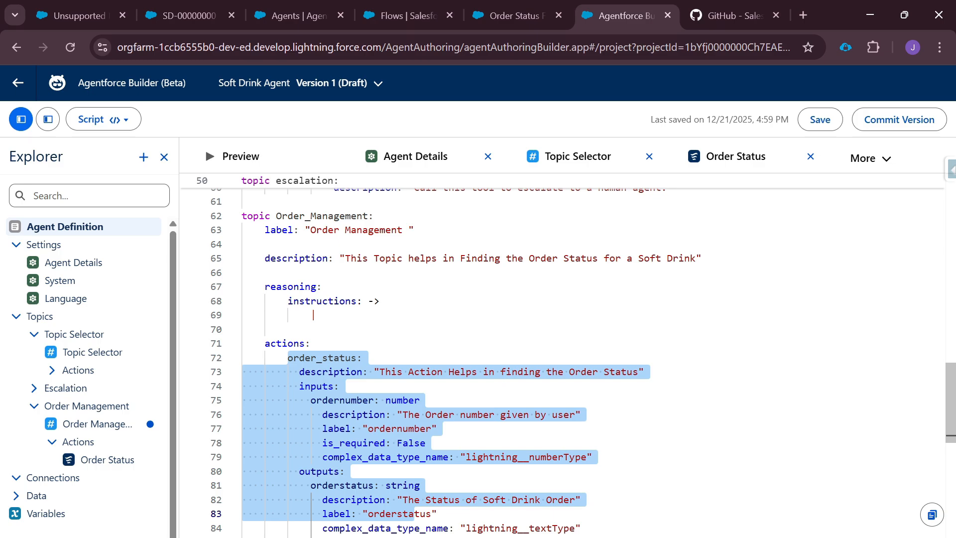
scroll(413, 514, "down", 3)
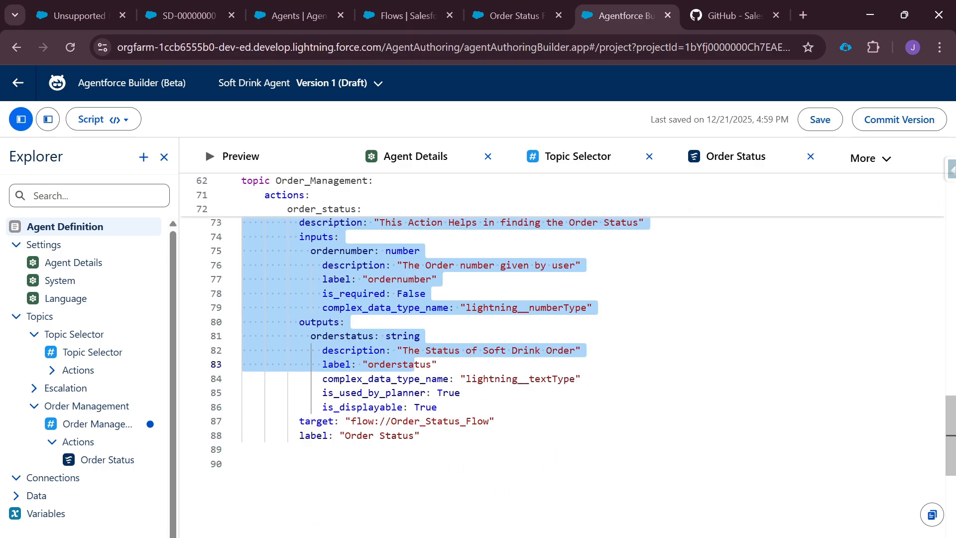
scroll(414, 401, "up", 4)
left_click(327, 395)
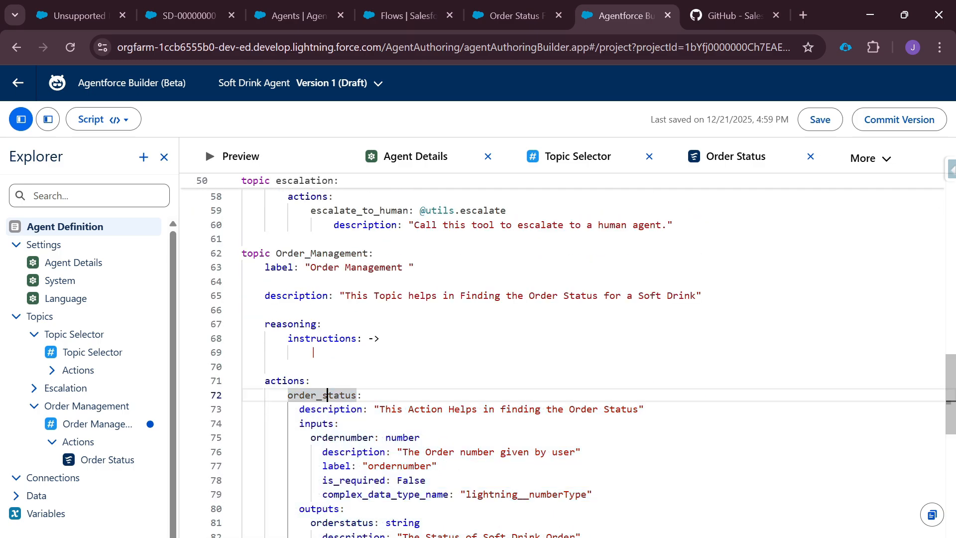
left_click(506, 16)
left_click(620, 15)
scroll(573, 363, "down", 1)
scroll(573, 363, "down", 1)
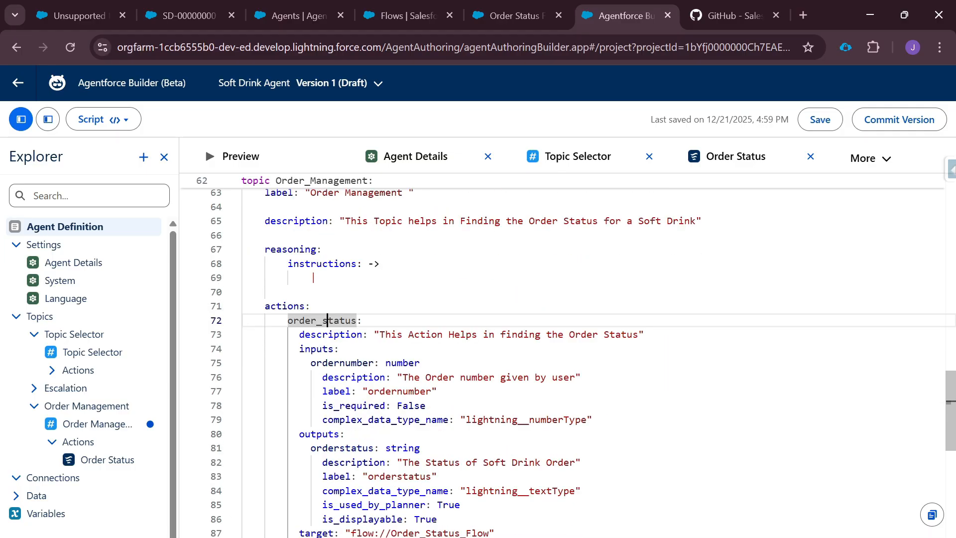
Open the Order Management topic on its own and change its editing view from Script to Canvas
left_click(96, 425)
left_click(109, 121)
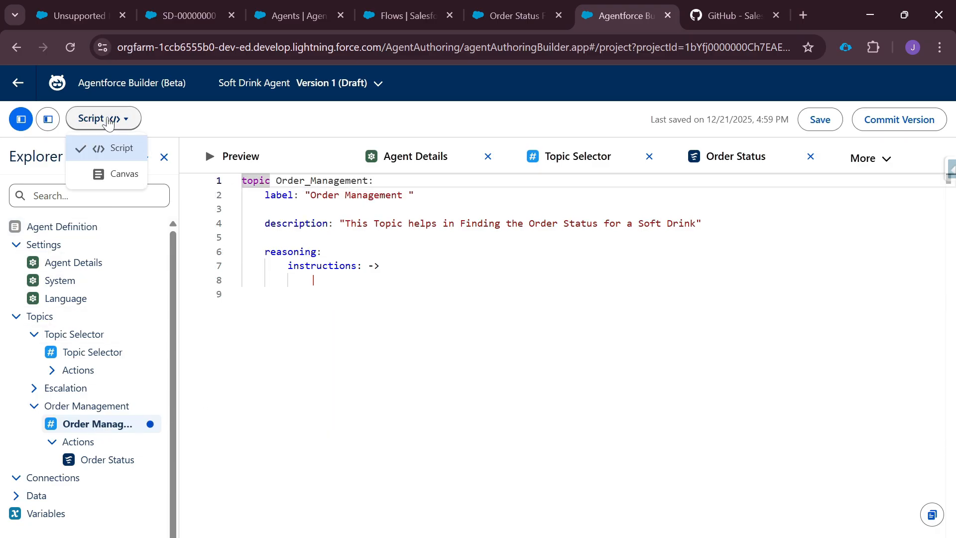
left_click(119, 173)
scroll(309, 345, "down", 2)
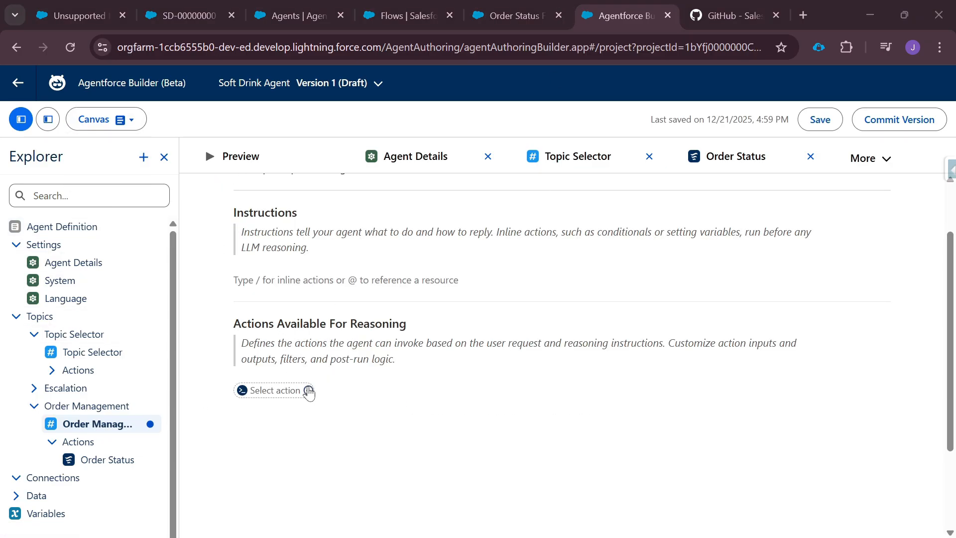
scroll(309, 392, "up", 2)
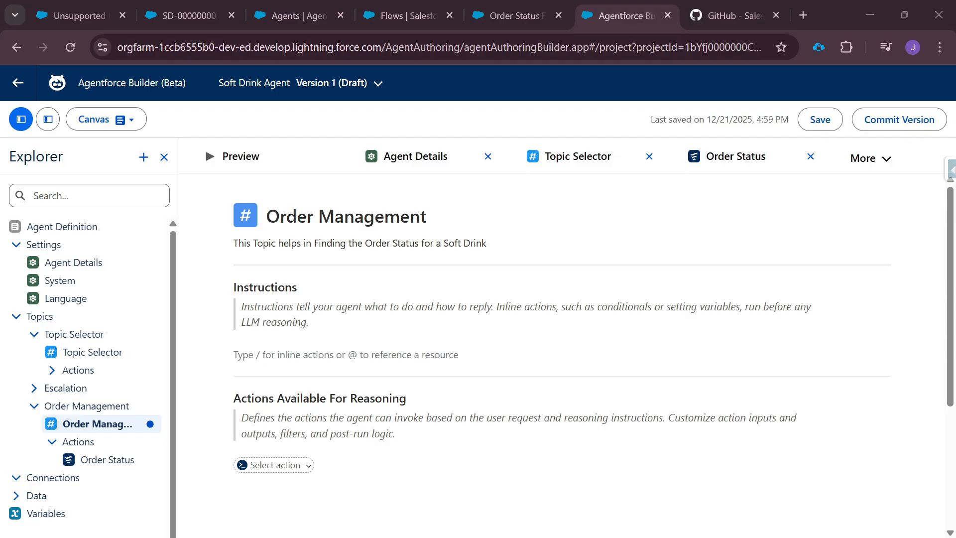
Add the topic instruction "Your Job is to Help the Customer in finding the Order Status only."
left_click(266, 363)
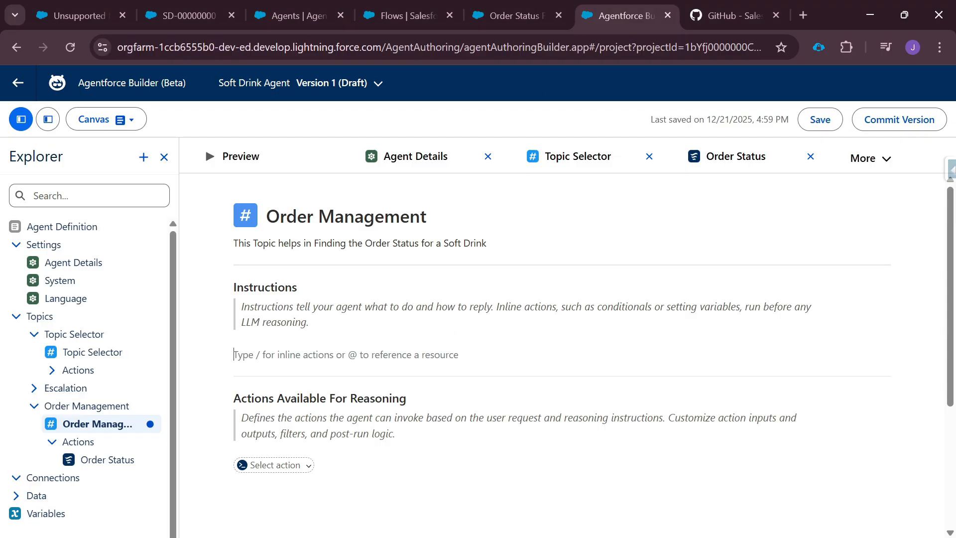
type("Your Job is to Help the Customer in finding the Order Status only.")
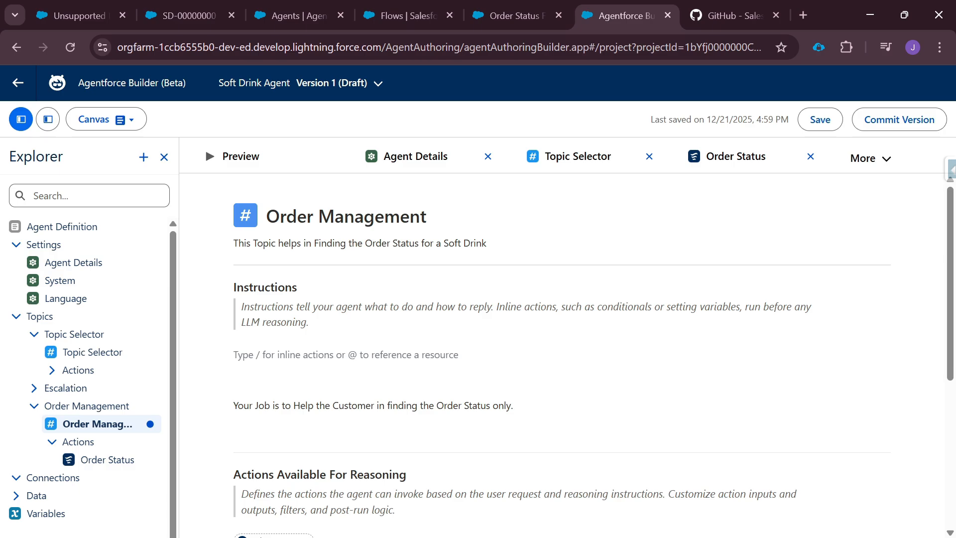
Add the instruction lines "For finding the Order Status , Order number is Required" and "To Find the Order Status Invoke this action"
left_click(514, 405)
key("Return")
scroll(562, 355, "down", 2)
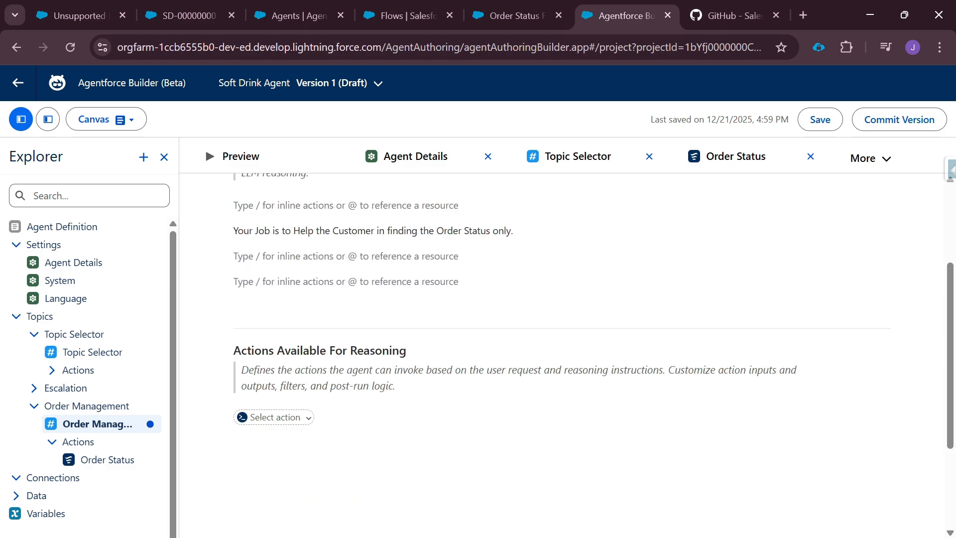
type("For finding")
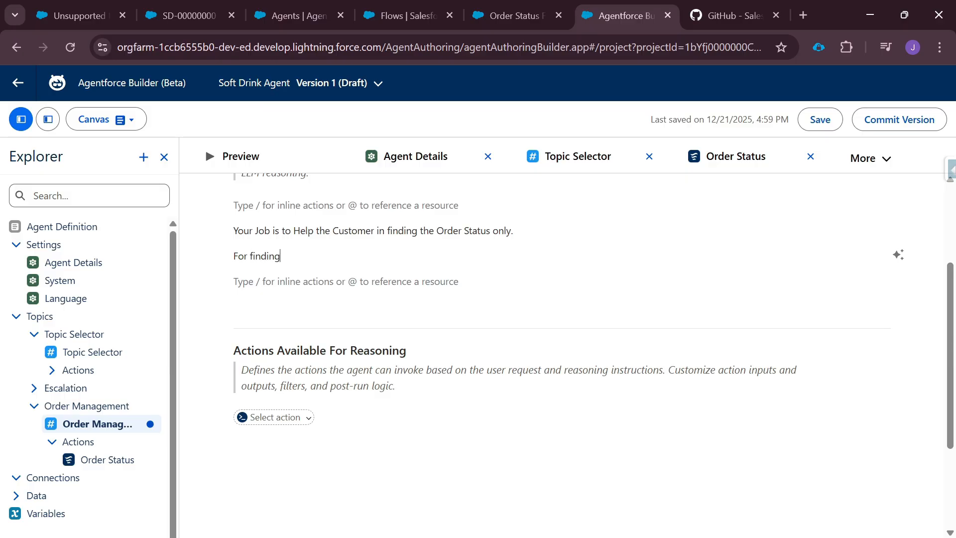
type(" the Order Status , Order num")
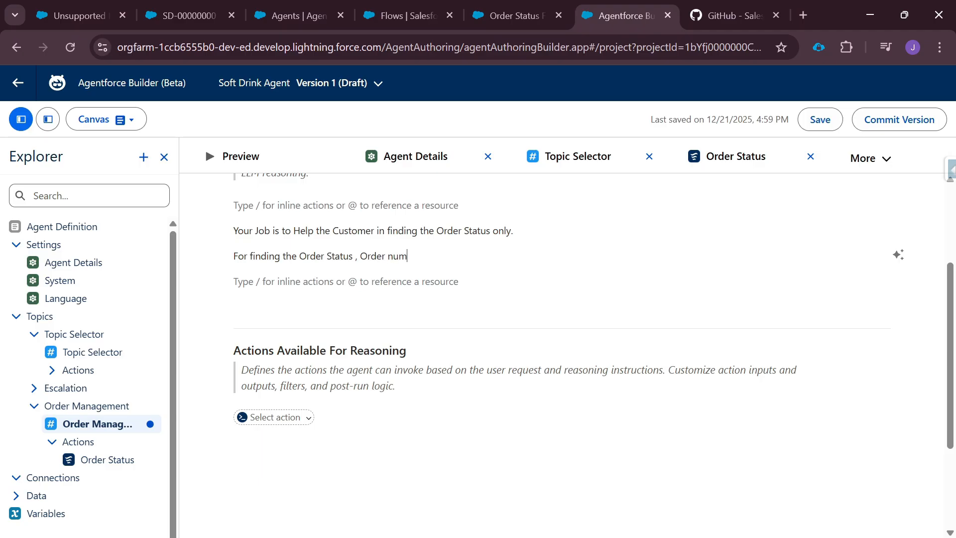
type("ber is Required")
key("Return")
type("To Find the Order Status Invoke this action")
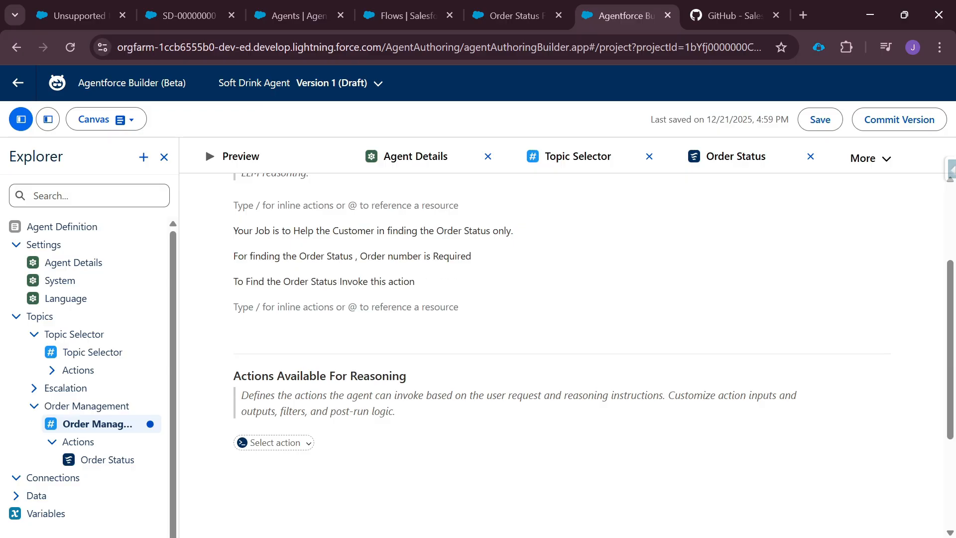
Switch to the Roomie agent in the other browser window and examine how the Room Checkout topic's instructions reference actions
key("alt+Tab")
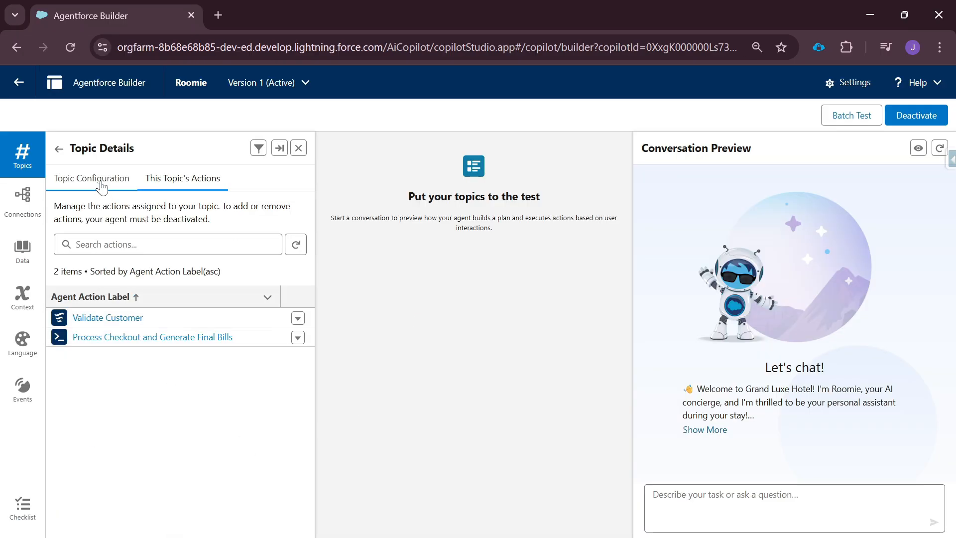
left_click(100, 182)
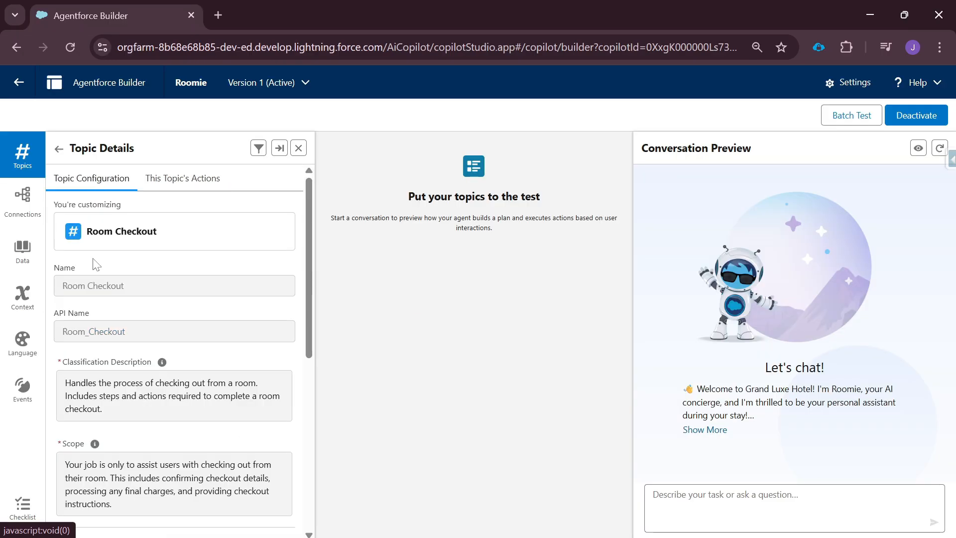
scroll(88, 399, "down", 6)
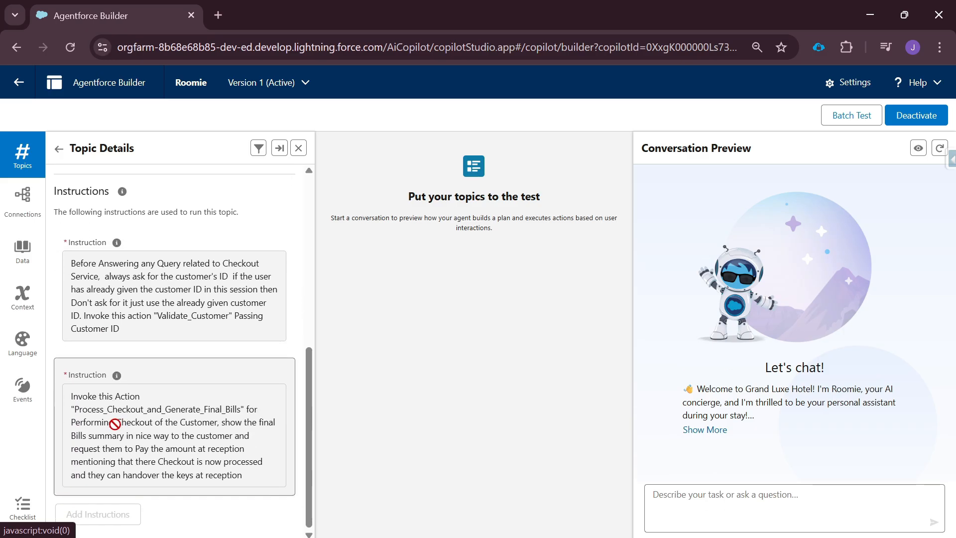
left_click_drag(75, 410, 227, 411)
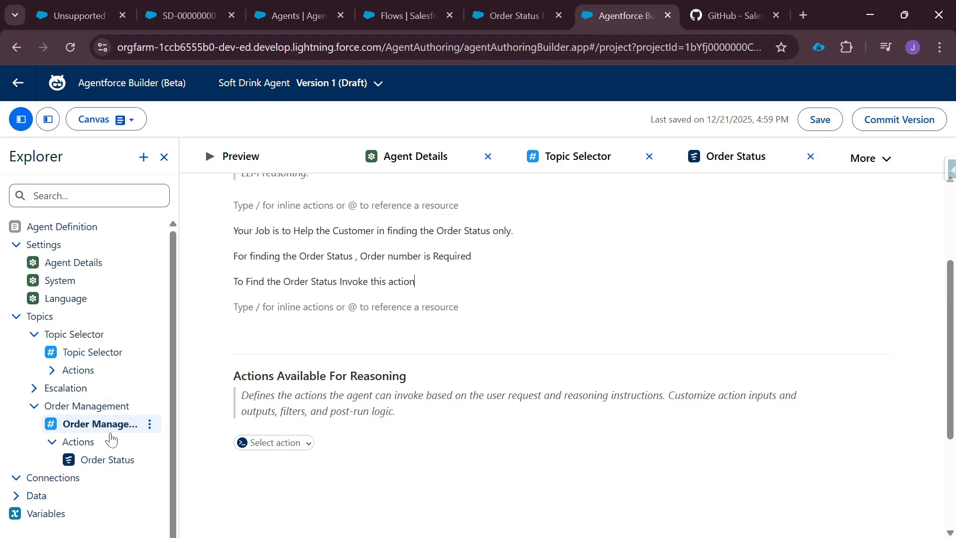
Back in the Soft Drink Agent, add this topic's Order Status action to the Order Management actions available for reasoning
left_click(309, 443)
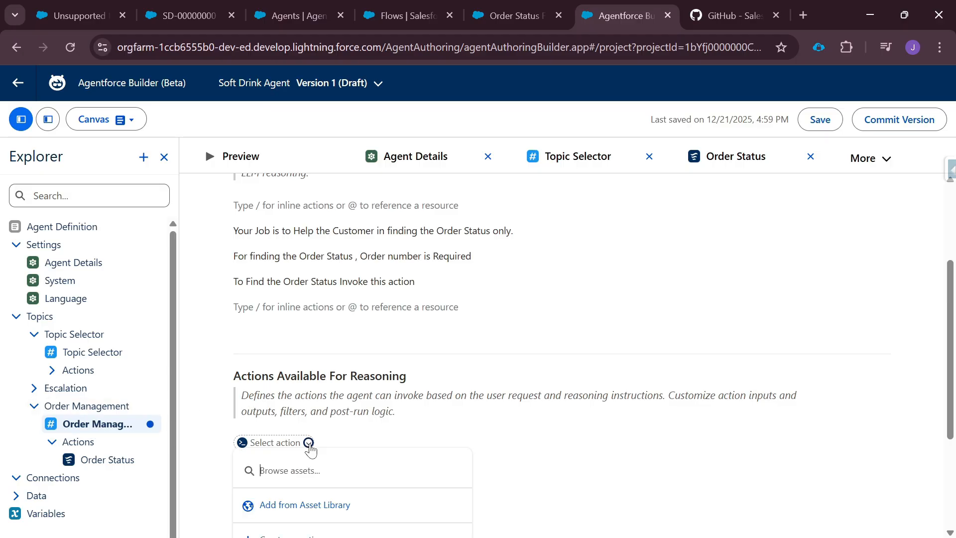
scroll(329, 433, "down", 1)
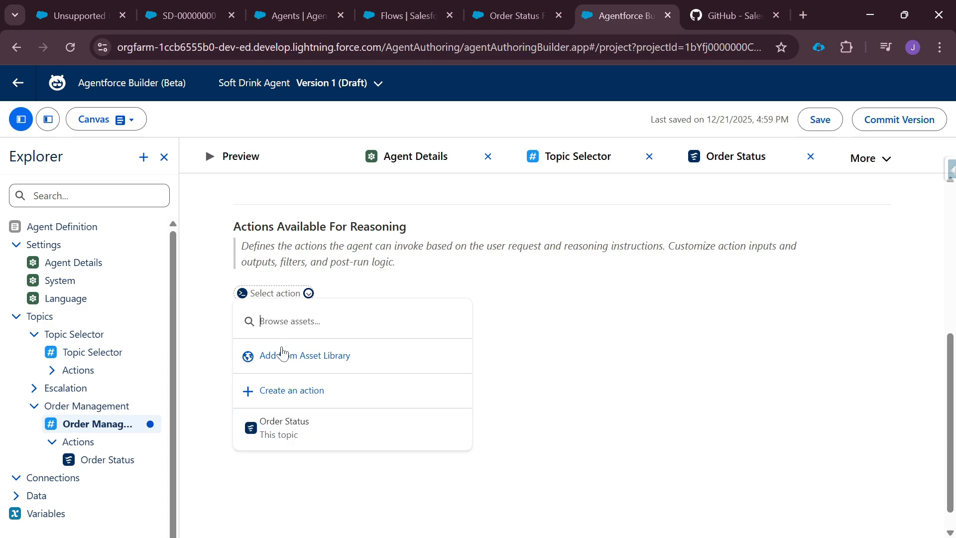
left_click(281, 434)
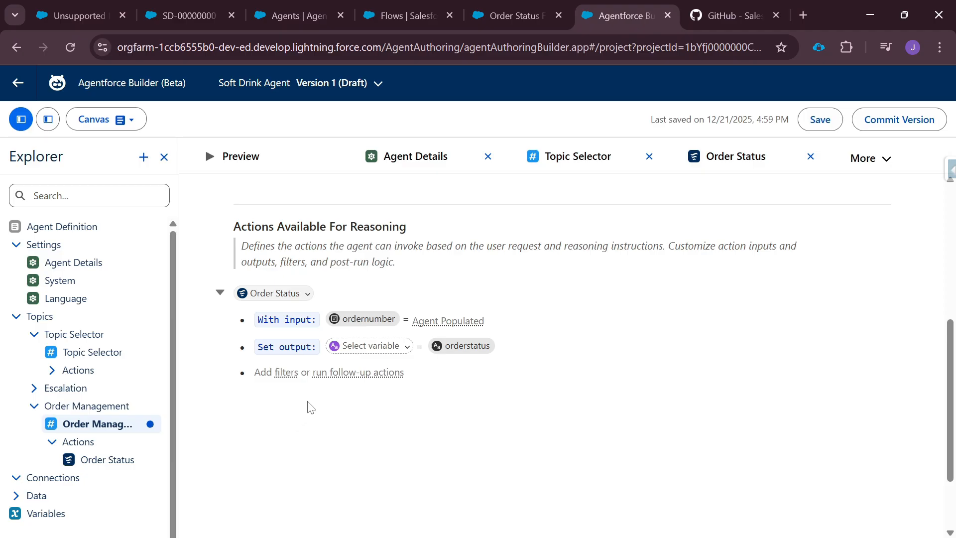
scroll(306, 410, "up", 1)
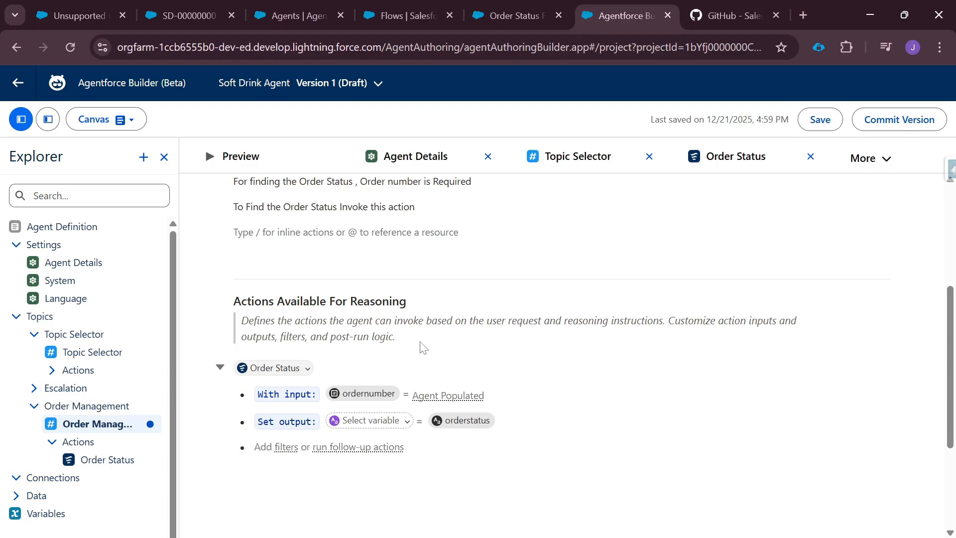
Check in the Order Status Flow how the Get Soft Drink Order element stores Status__c, and return to the agent
mouse_move(295, 362)
mouse_move(274, 368)
left_click(509, 11)
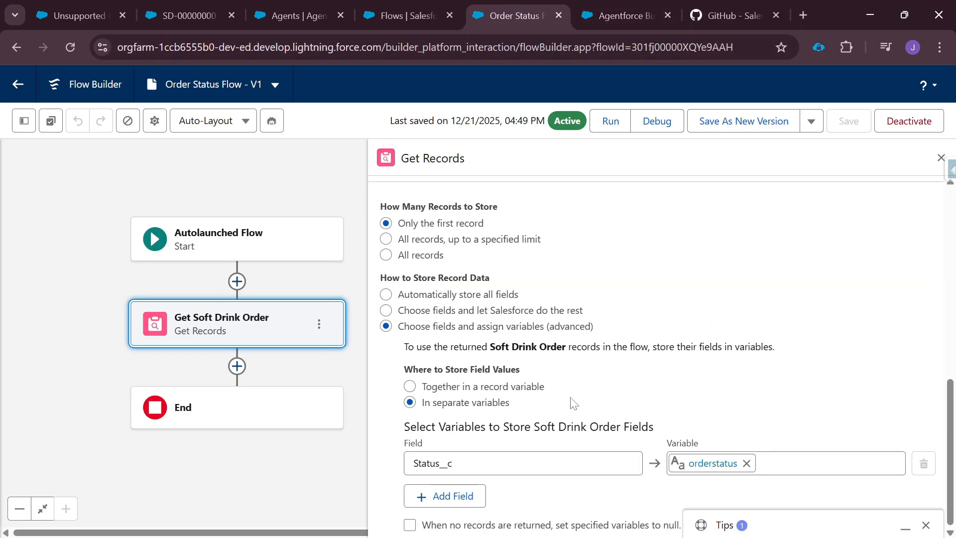
left_click(622, 15)
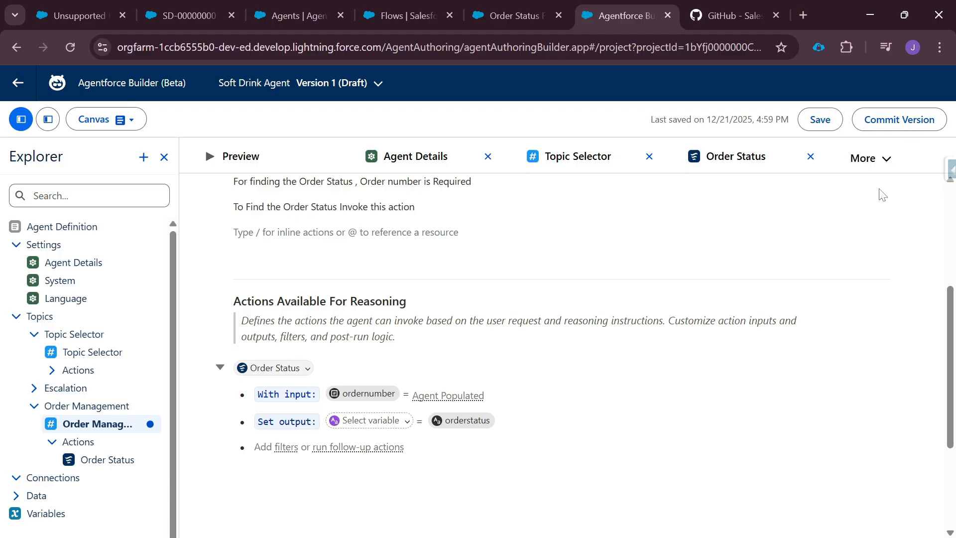
Save the Soft Drink Agent draft and review the Order Management topic's instructions and reasoning action
left_click(820, 120)
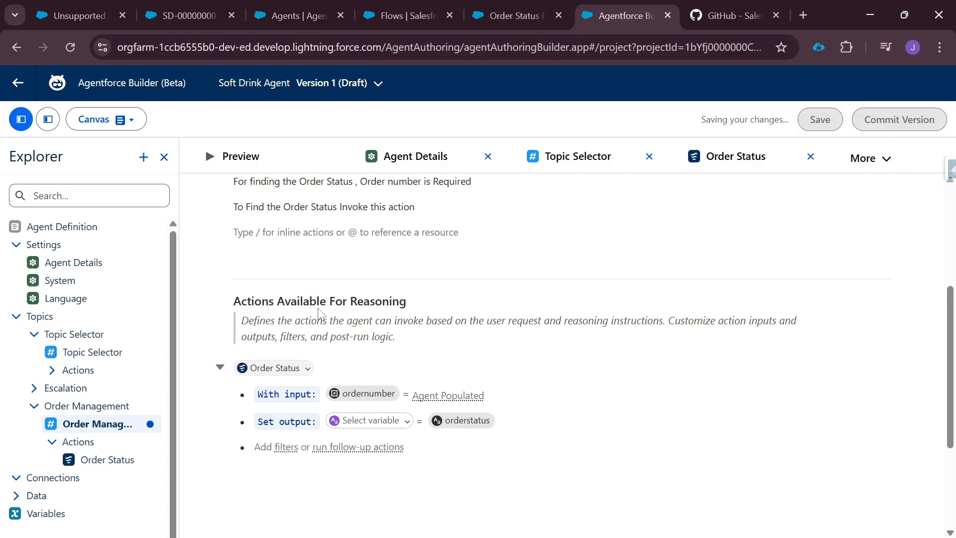
scroll(338, 326, "up", 3)
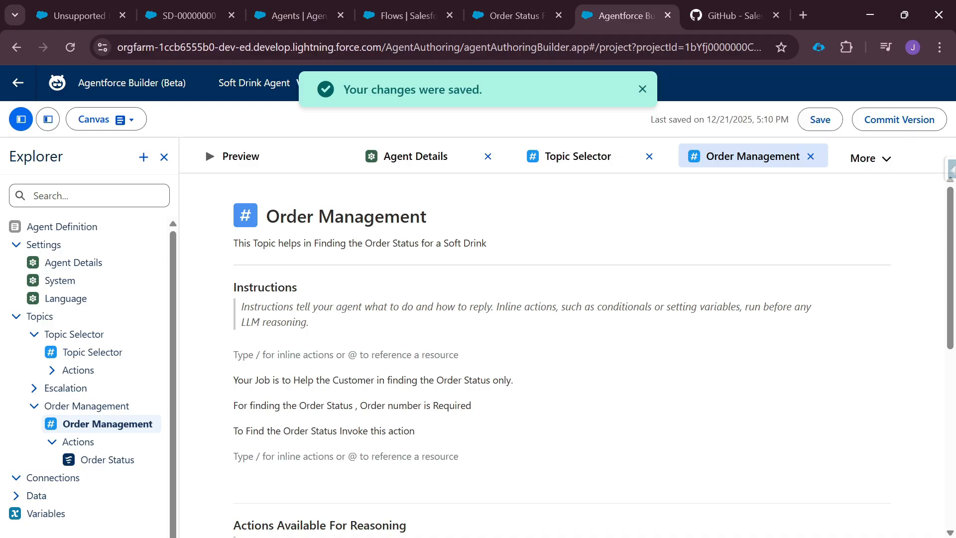
scroll(562, 349, "down", 2)
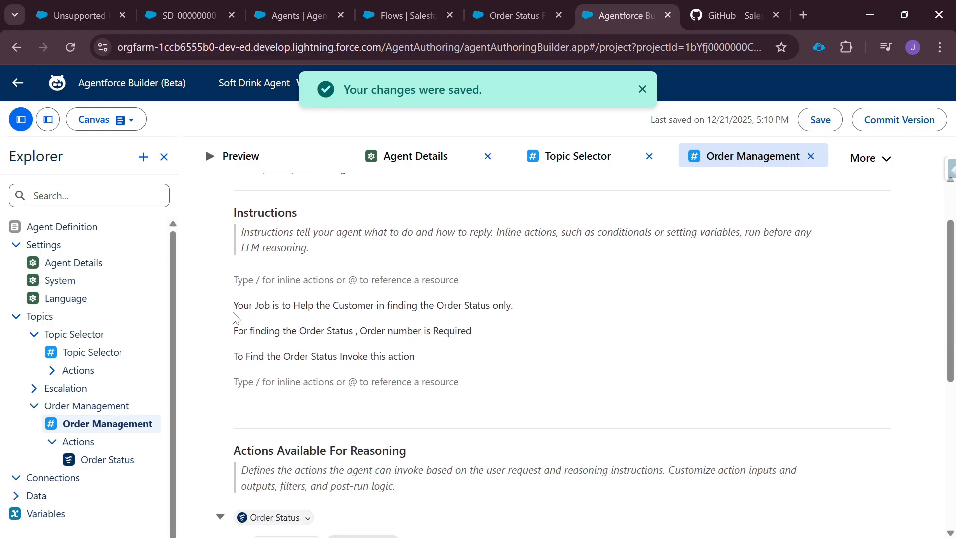
scroll(563, 348, "down", 2)
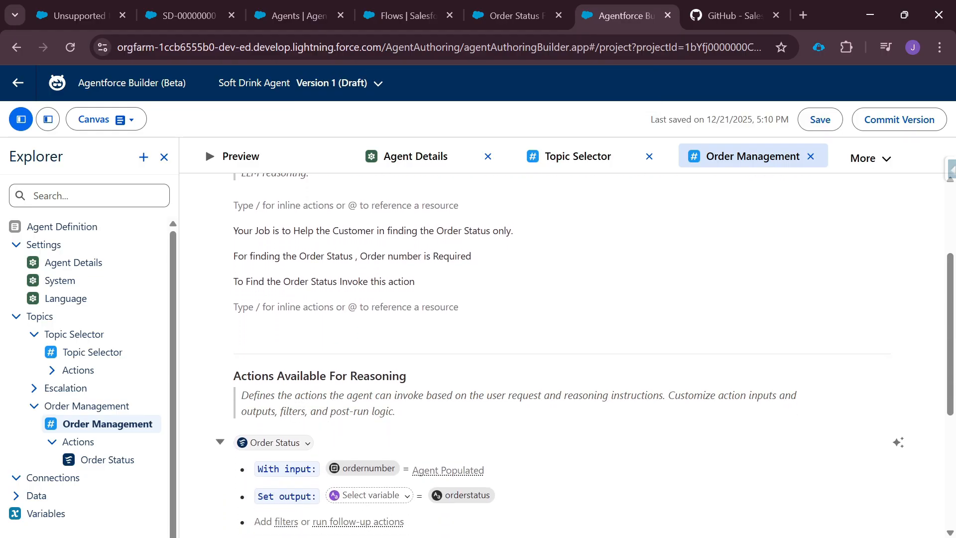
scroll(297, 379, "up", 3)
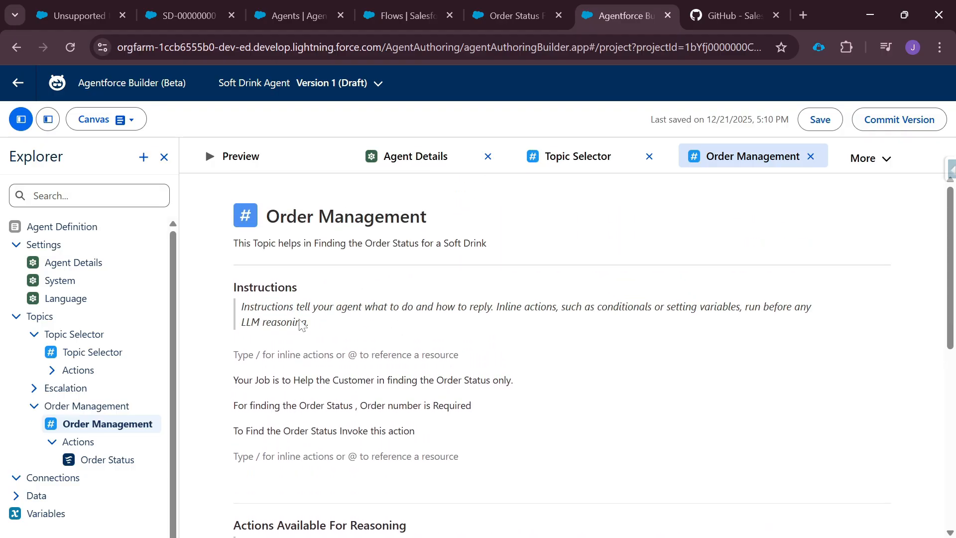
scroll(348, 399, "down", 3)
scroll(360, 419, "down", 3)
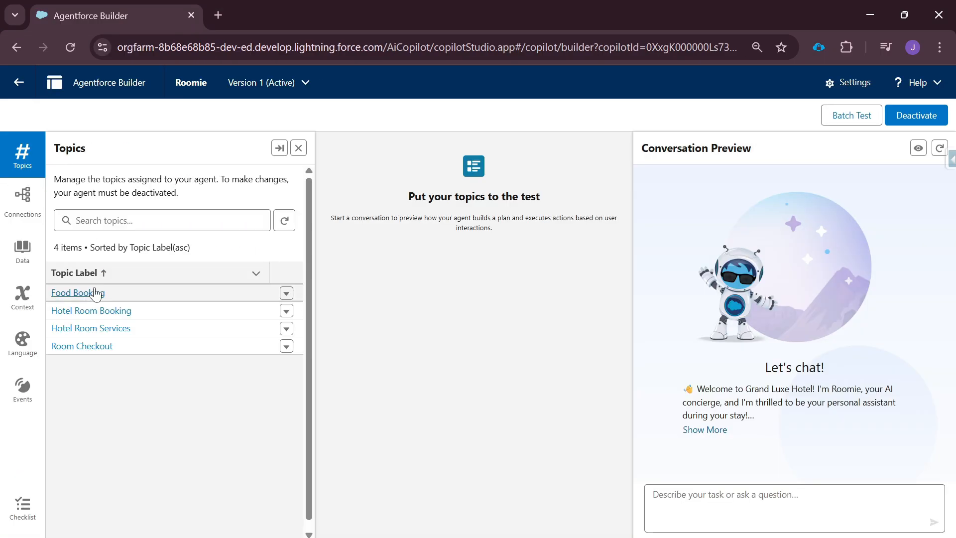
In the Roomie agent, examine the Food Booking topic's instructions and the actions assigned to it
left_click(95, 294)
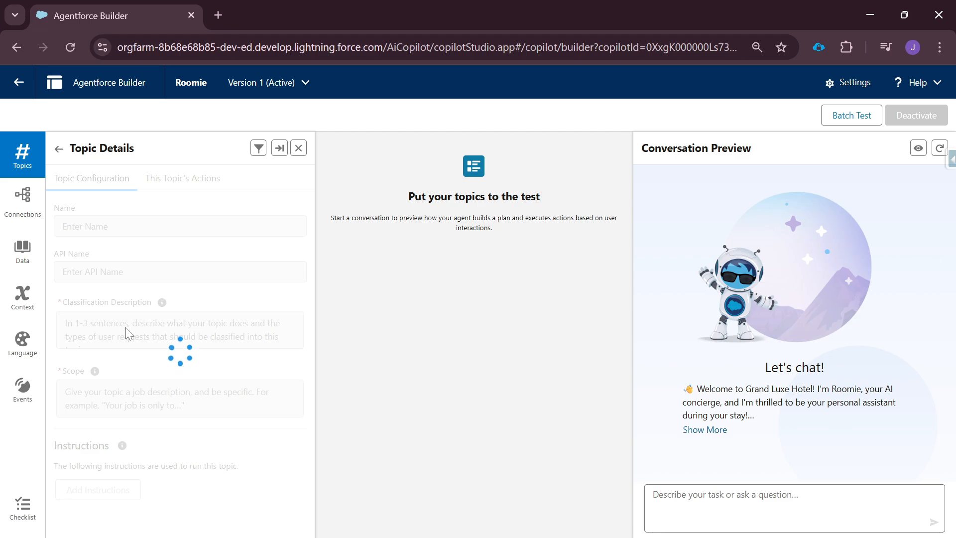
scroll(169, 324, "down", 15)
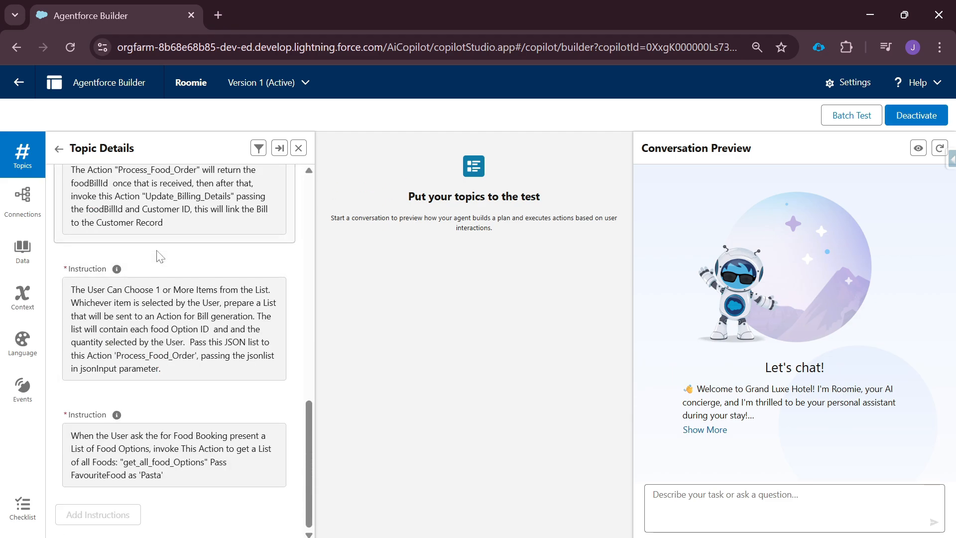
scroll(185, 224, "up", 15)
left_click(169, 187)
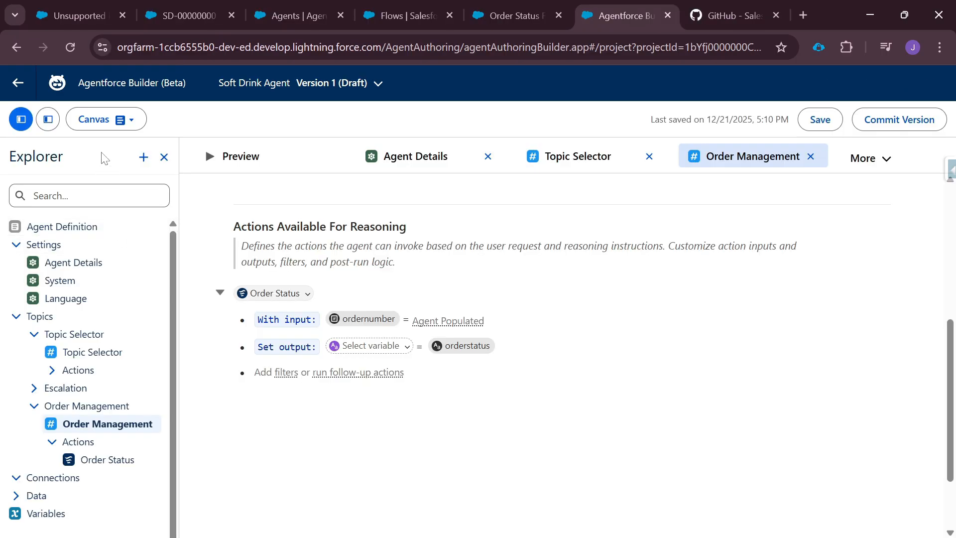
Back in the Soft Drink Agent, switch from Canvas to Script view and examine the Order_Management topic within the full Agent Definition
left_click(111, 128)
left_click(104, 137)
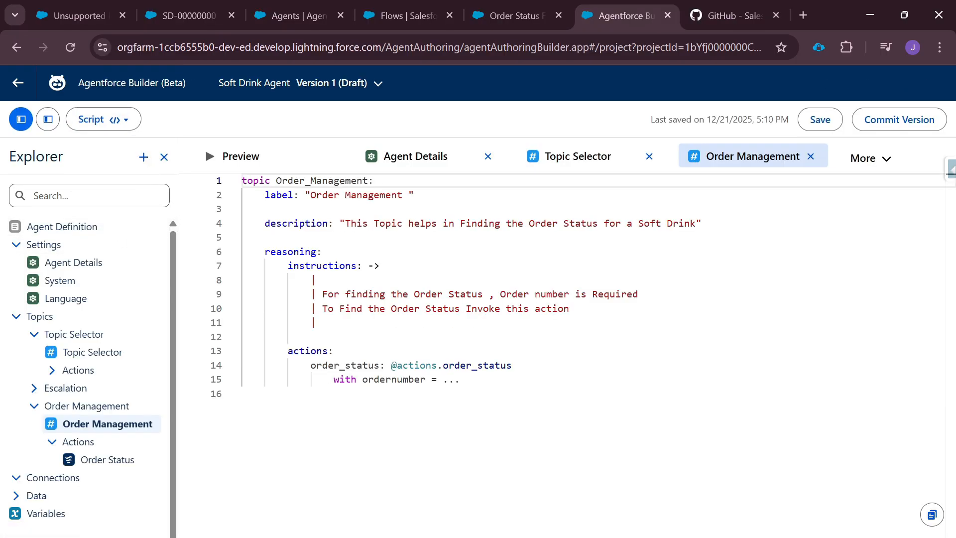
left_click(64, 231)
scroll(548, 349, "down", 15)
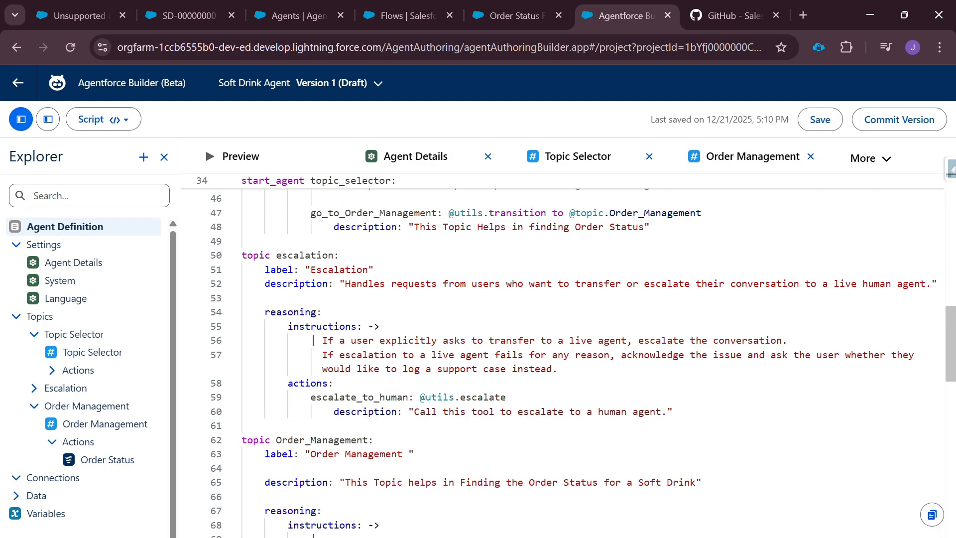
scroll(547, 348, "down", 2)
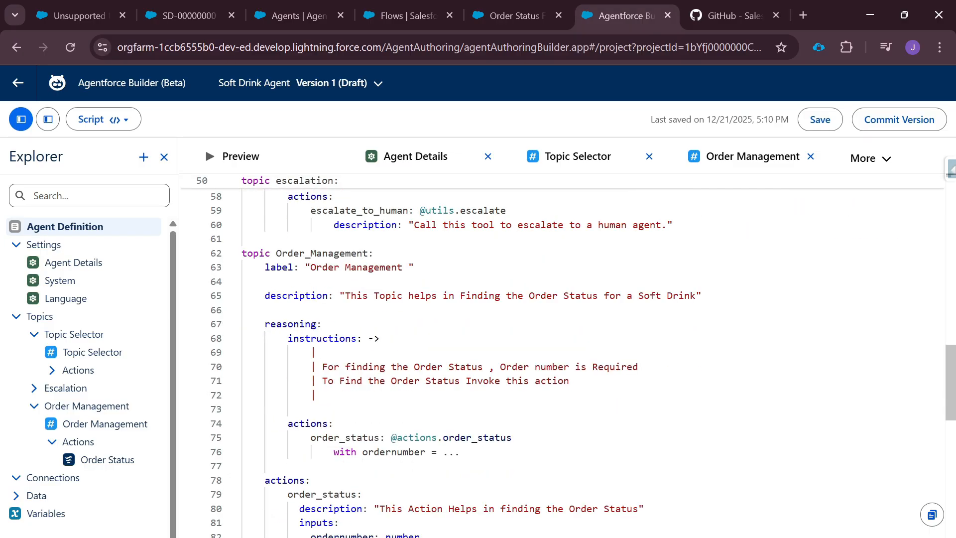
scroll(547, 349, "down", 2)
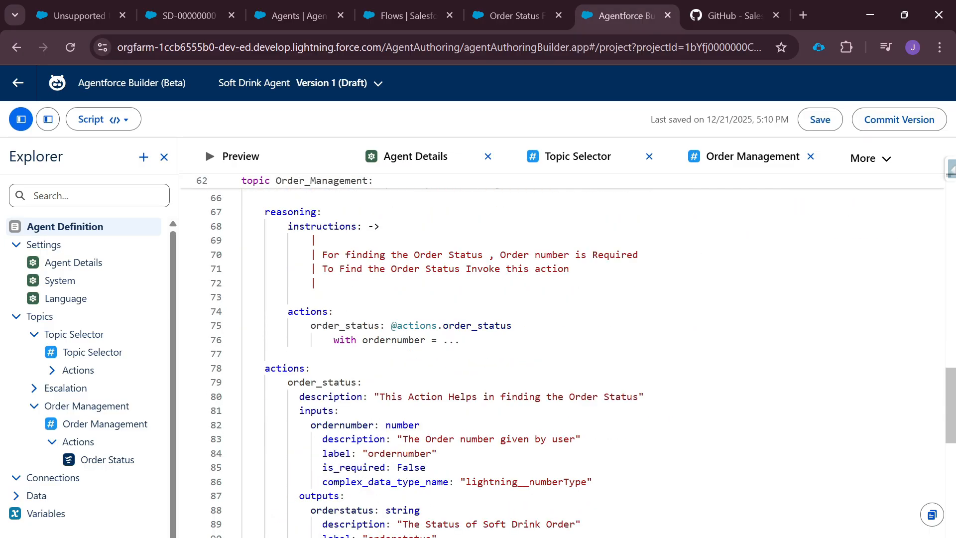
scroll(548, 348, "up", 2)
scroll(548, 348, "down", 1)
scroll(548, 348, "up", 1)
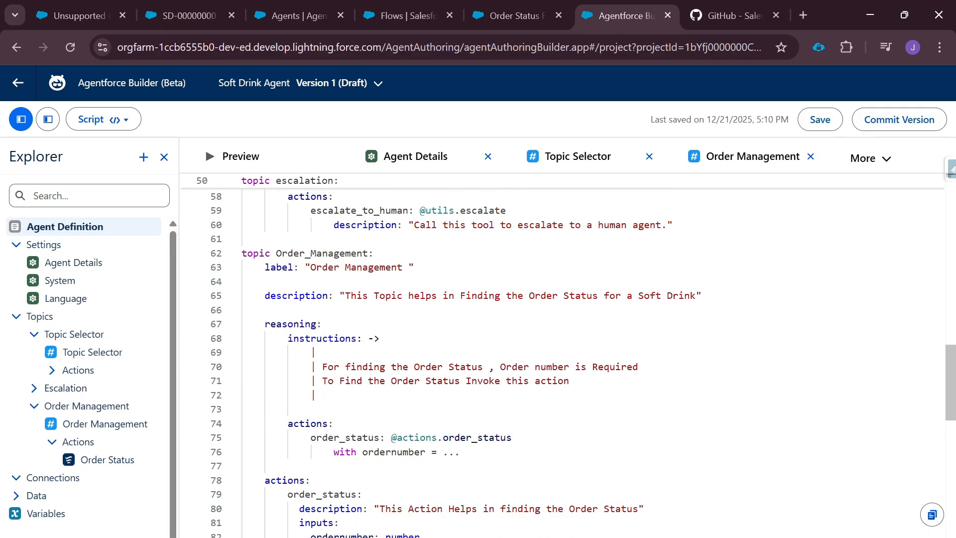
Examine the Order_Management script from its reasoning instructions to the topic-level order_status action definition, highlighting that definition
double_click(317, 338)
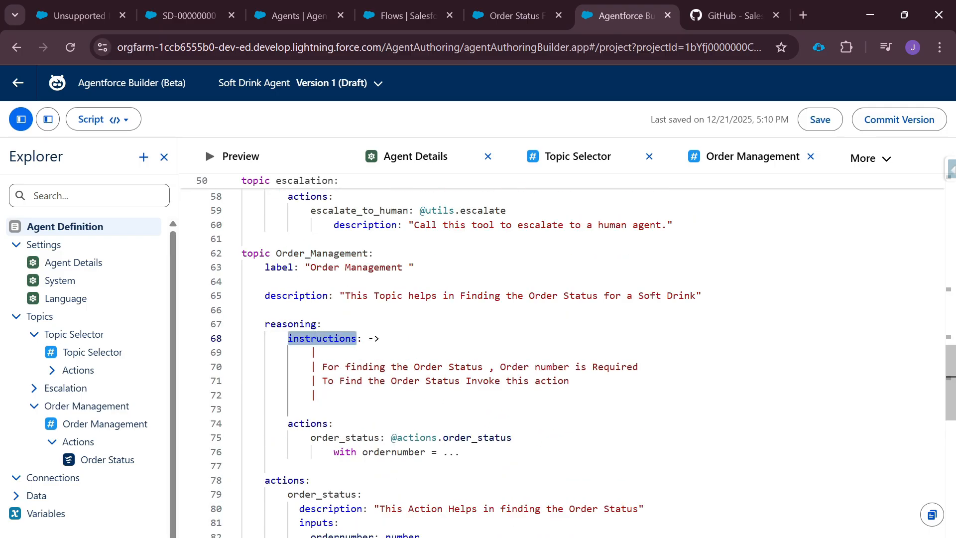
scroll(316, 338, "down", 3)
double_click(293, 368)
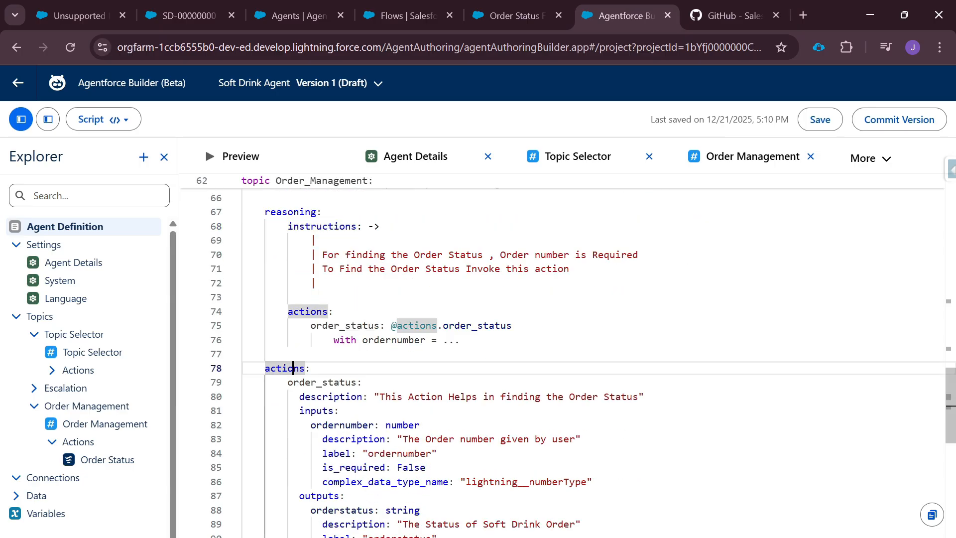
scroll(547, 348, "down", 1)
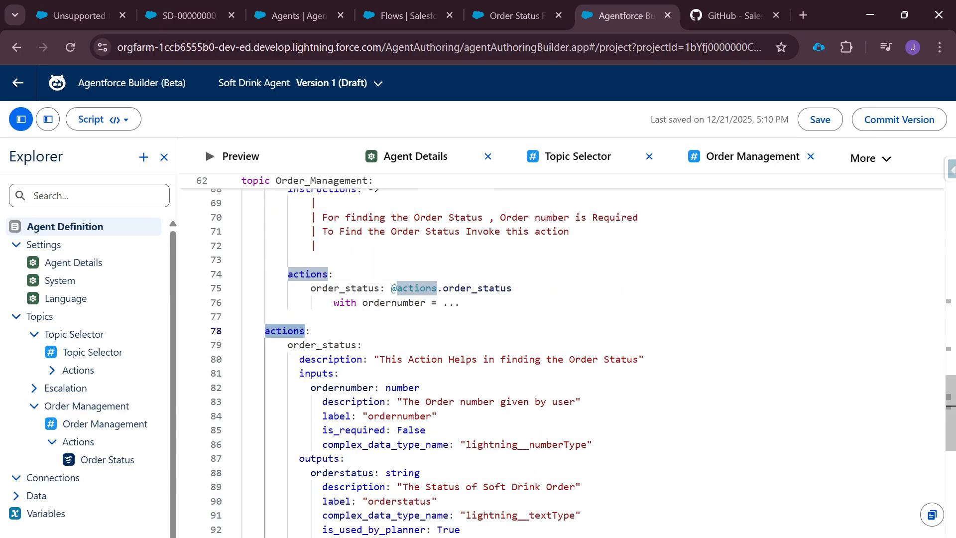
scroll(547, 349, "down", 2)
scroll(568, 349, "down", 1)
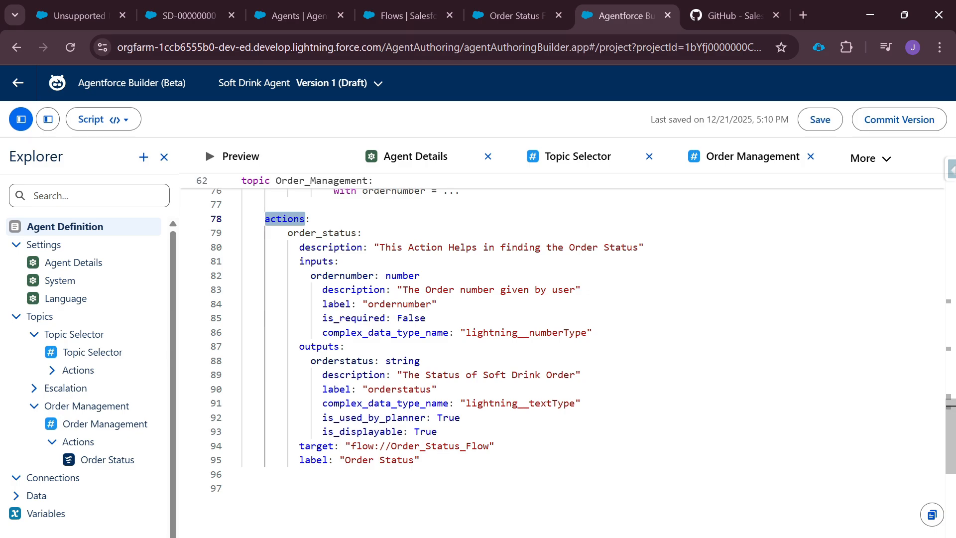
left_click(289, 233)
left_click_drag(288, 233, 350, 460)
Check the Order Status Flow, return to the agent script, and examine the order_status action's target line that references it
left_click(517, 16)
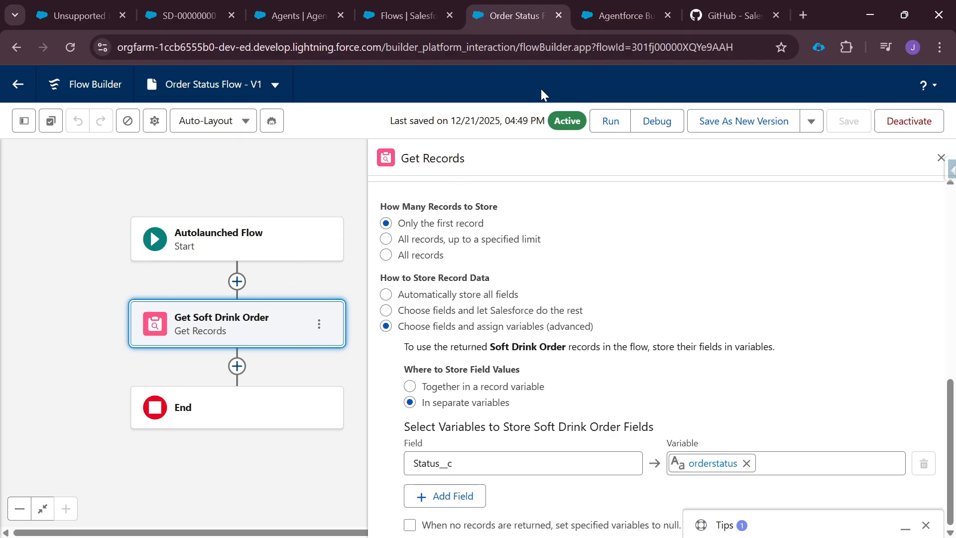
left_click(599, 20)
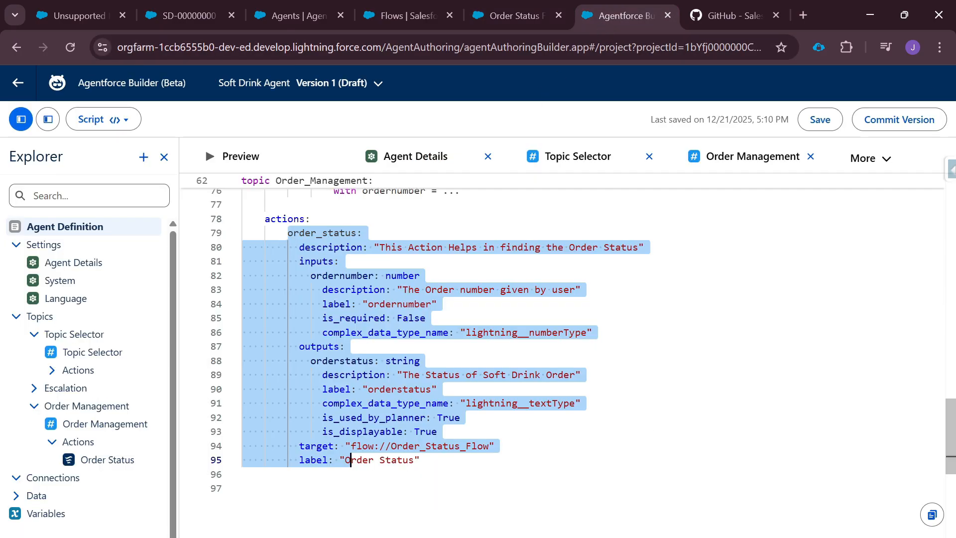
left_click(243, 474)
left_click_drag(299, 446, 471, 446)
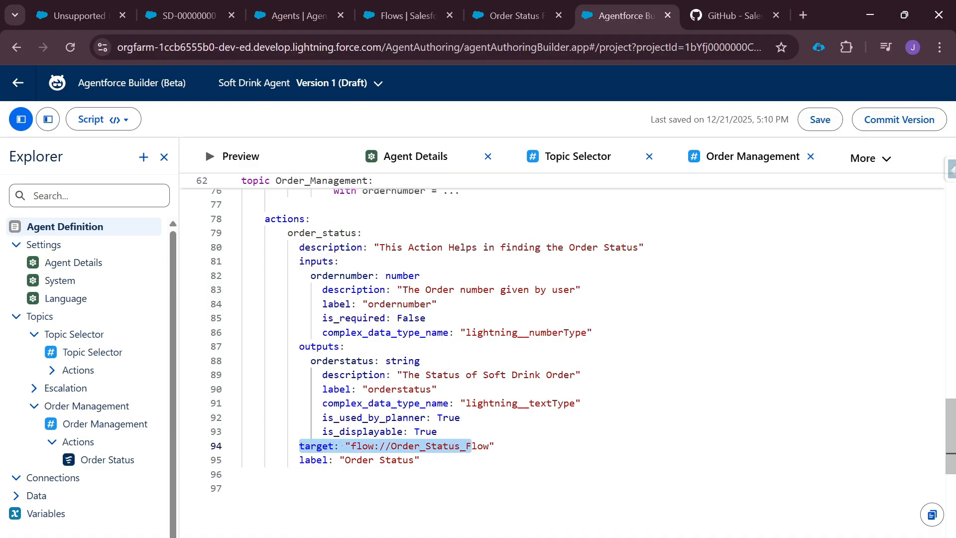
left_click(363, 446)
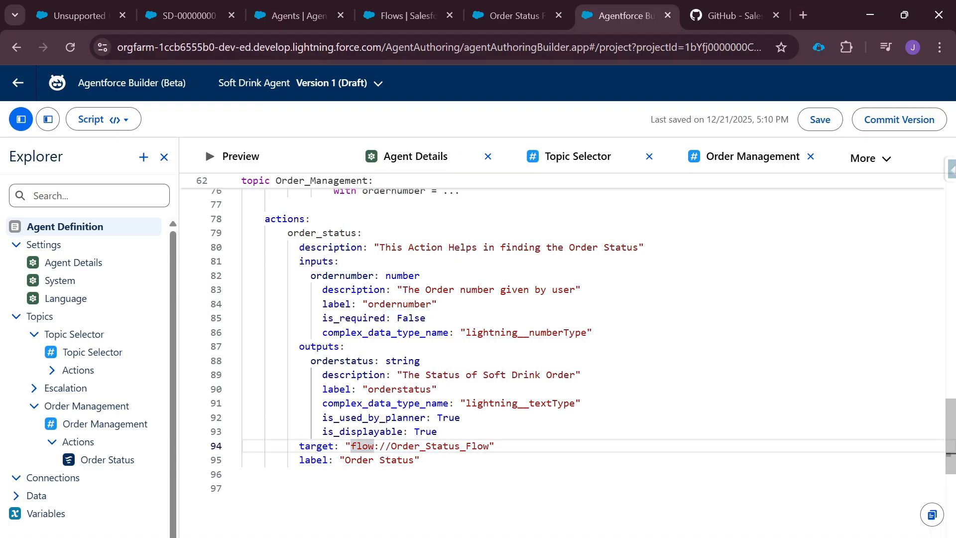
left_click_drag(391, 447, 491, 446)
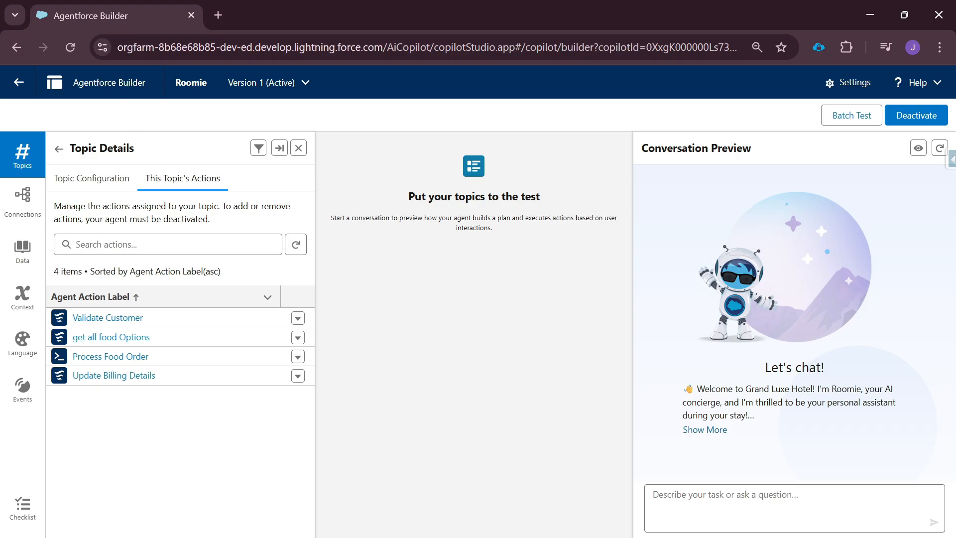
In the Roomie org's Setup, find Agentforce Assets and look through the actions in the Agentforce Asset Library
left_click(18, 86)
left_click(540, 140)
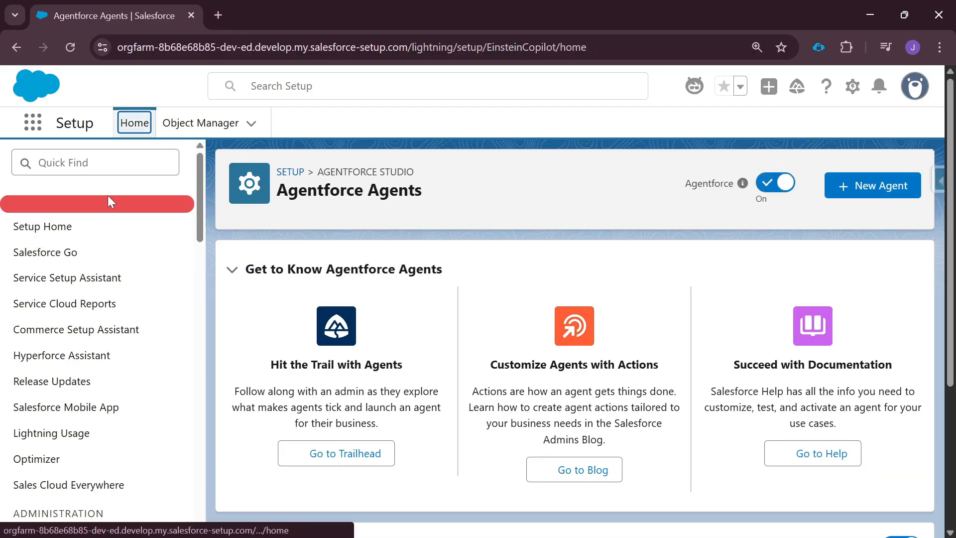
left_click(90, 163)
type("Agentforce")
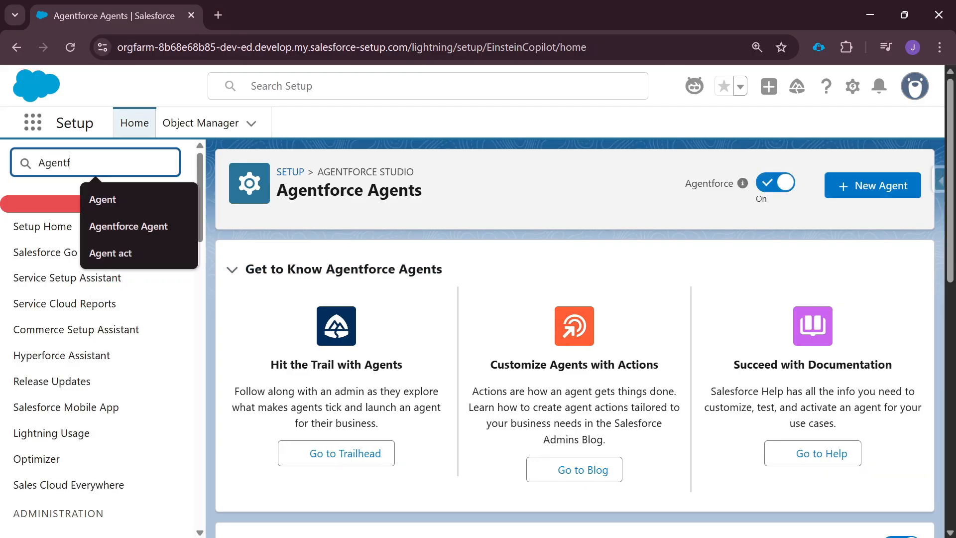
scroll(123, 386, "down", 5)
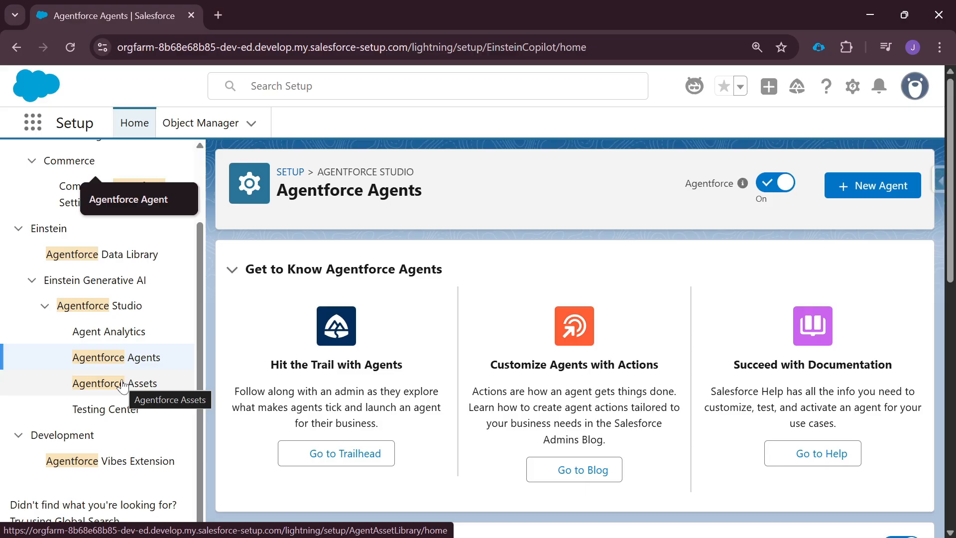
left_click(123, 384)
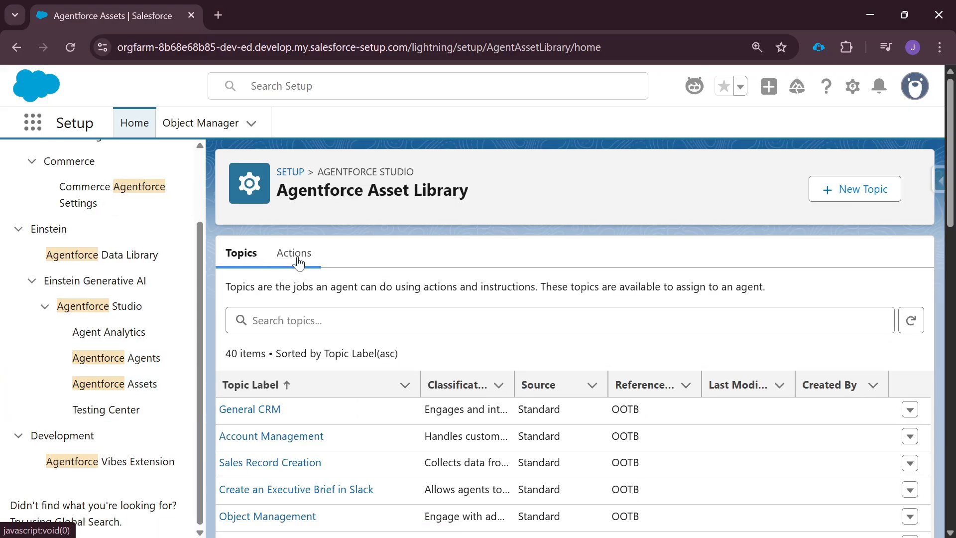
left_click(293, 254)
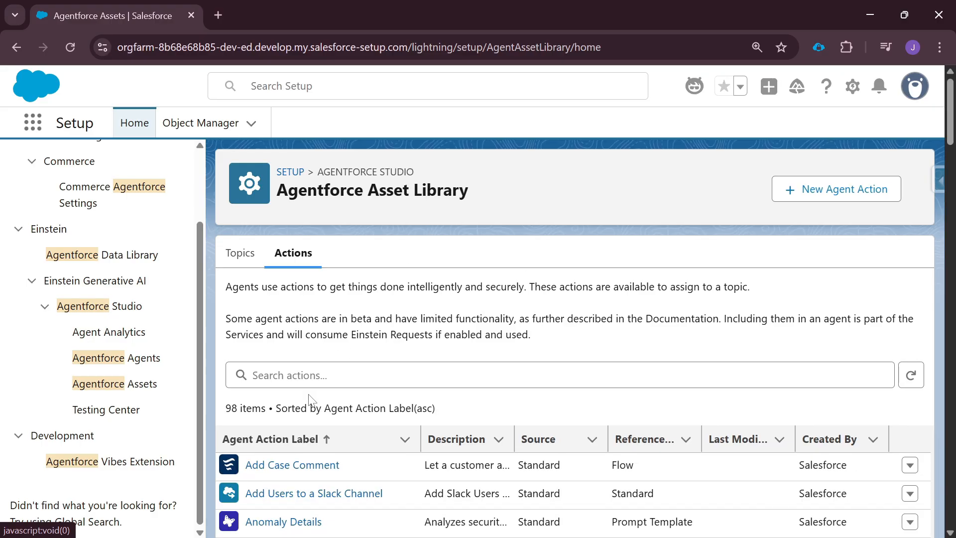
scroll(314, 378, "down", 3)
left_click(319, 323)
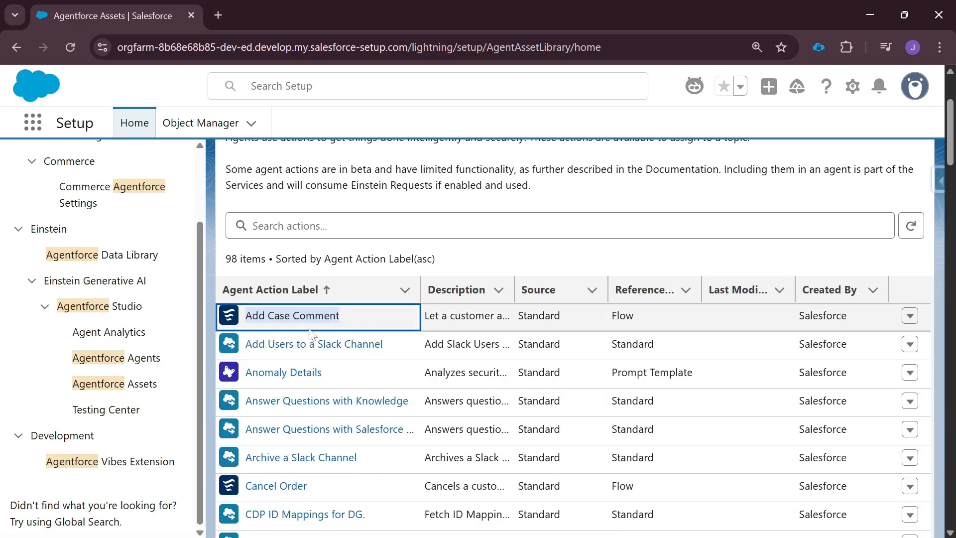
scroll(324, 374, "down", 1)
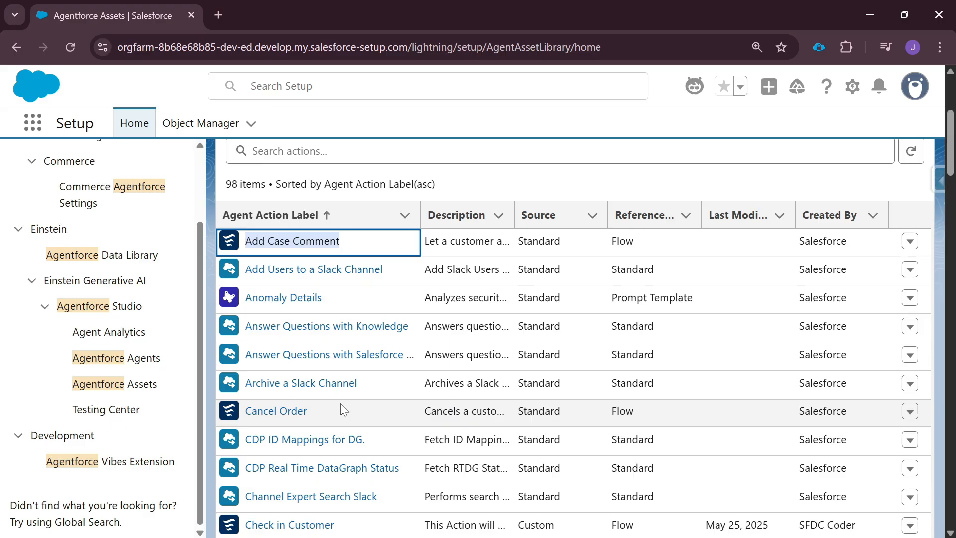
scroll(340, 403, "up", 4)
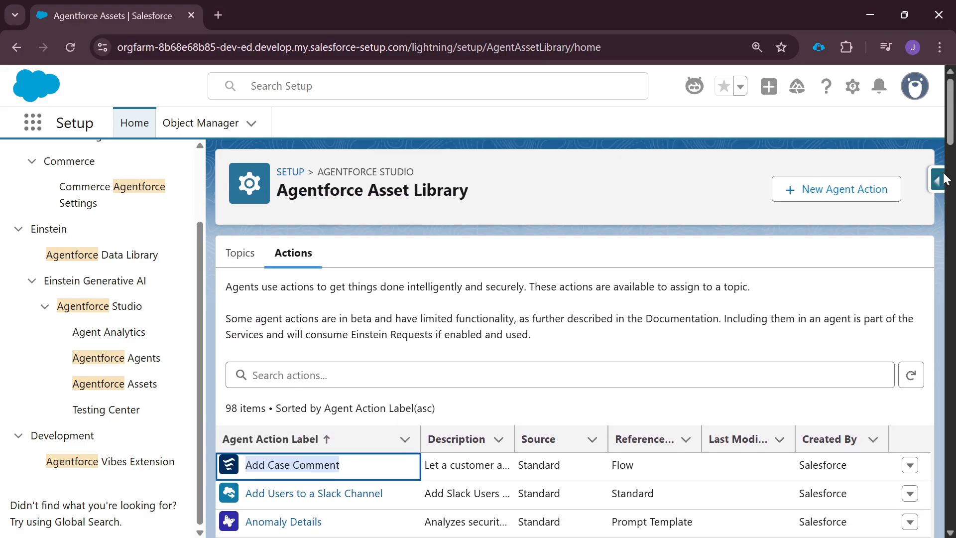
Start a new agent action of type Flow referencing Validate Customer, and proceed to examine how it is configured
left_click(836, 186)
left_click(232, 319)
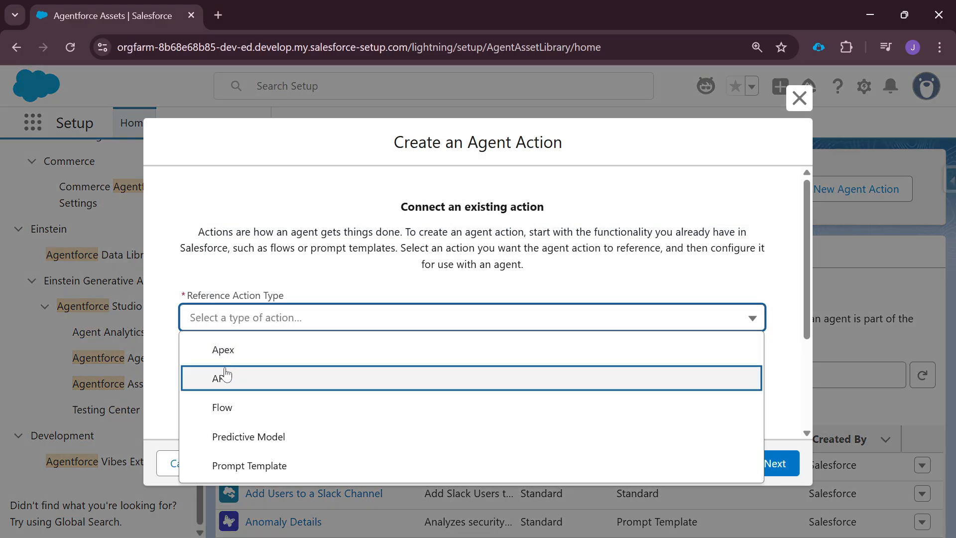
left_click(235, 404)
scroll(248, 317, "down", 1)
left_click(248, 299)
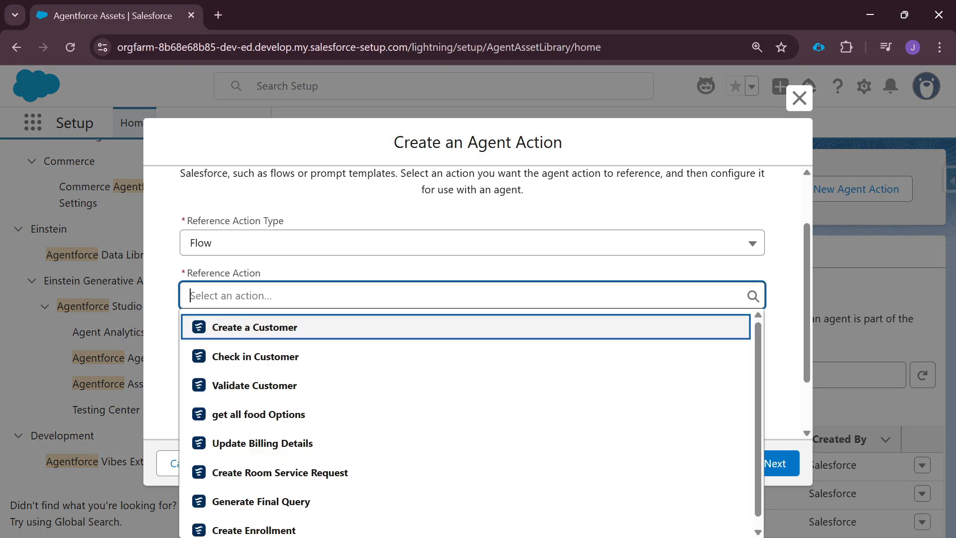
left_click(253, 388)
left_click(774, 463)
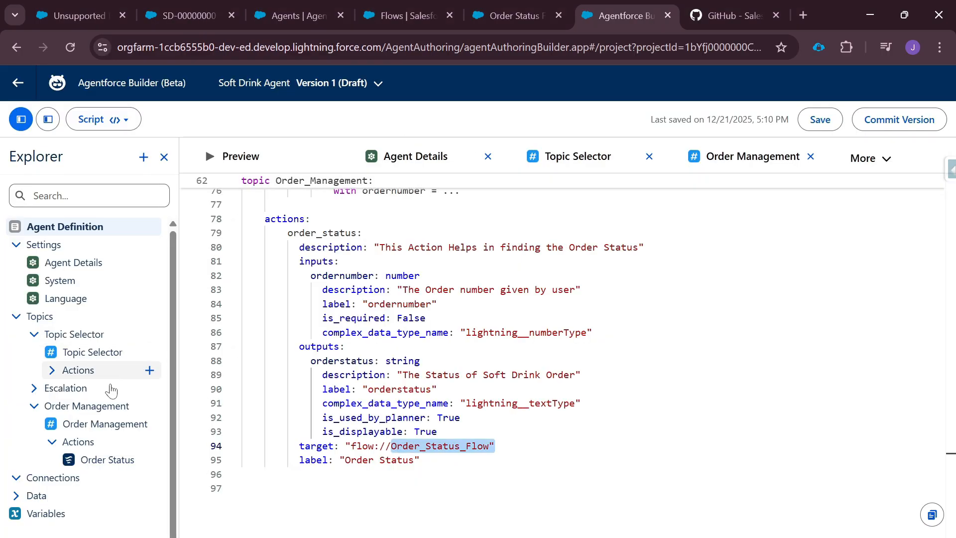
Back in the Soft Drink Agent script, examine how Order_Management's reasoning actions call order_status with ordernumber
scroll(85, 413, "down", 1)
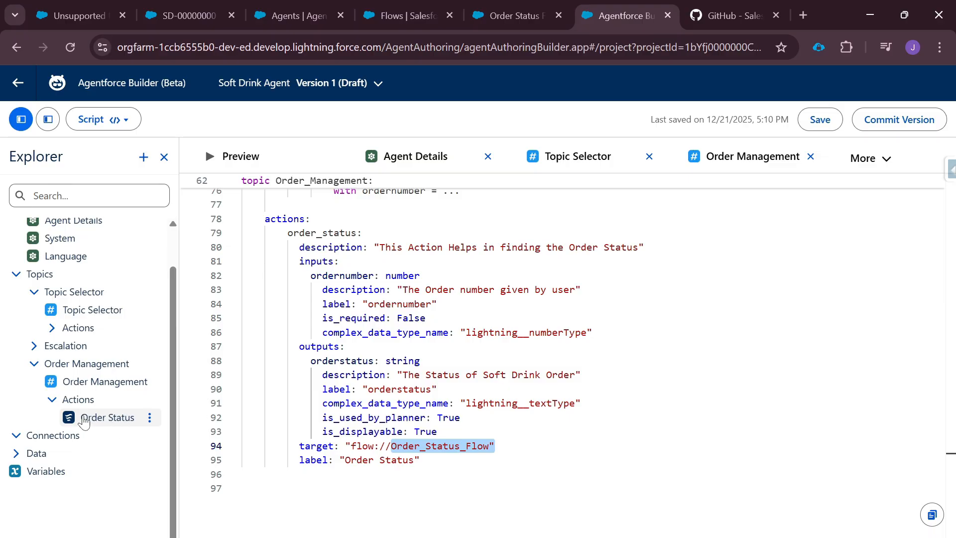
left_click(528, 474)
scroll(527, 474, "up", 4)
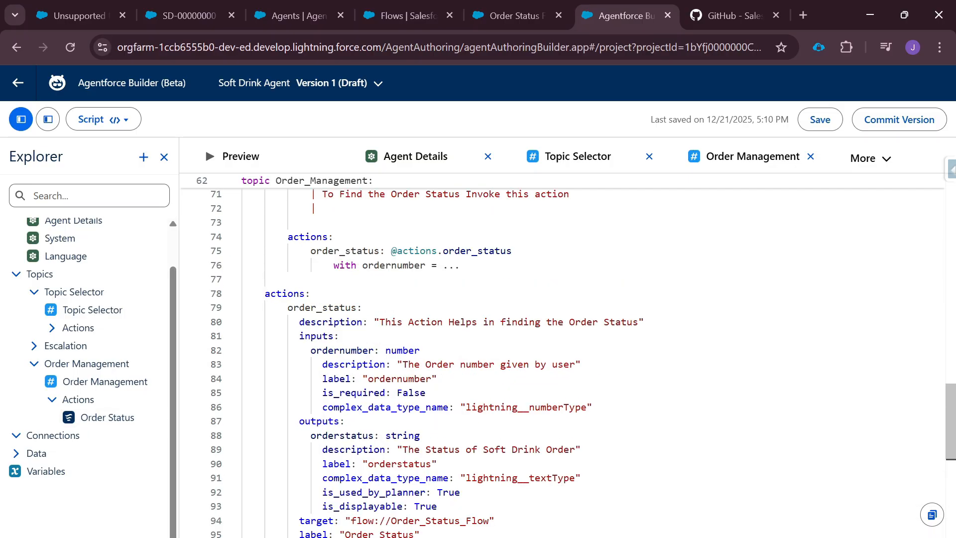
left_click_drag(288, 311, 454, 339)
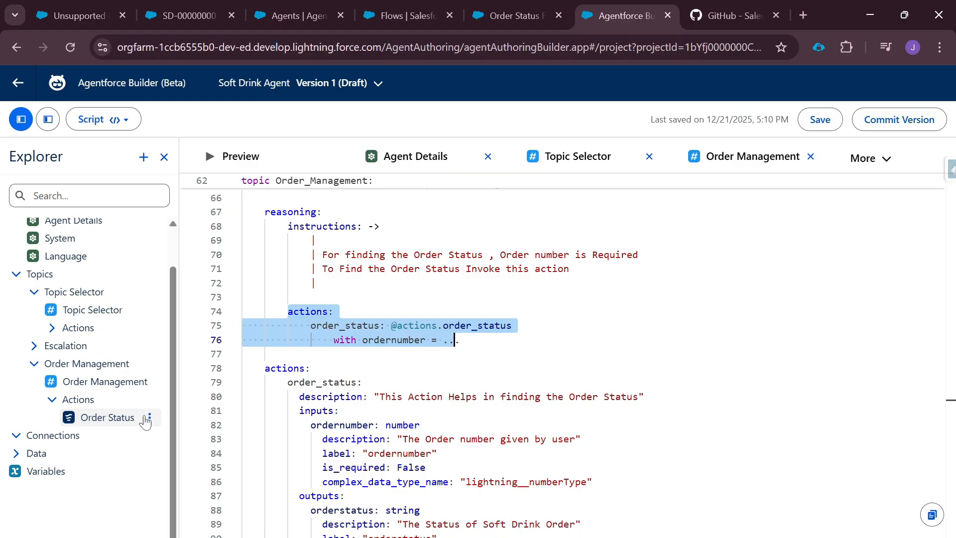
Review the topic-level actions block of Order_Management, then the topic selector and Order_Management sections of the agent script
scroll(567, 364, "down", 3)
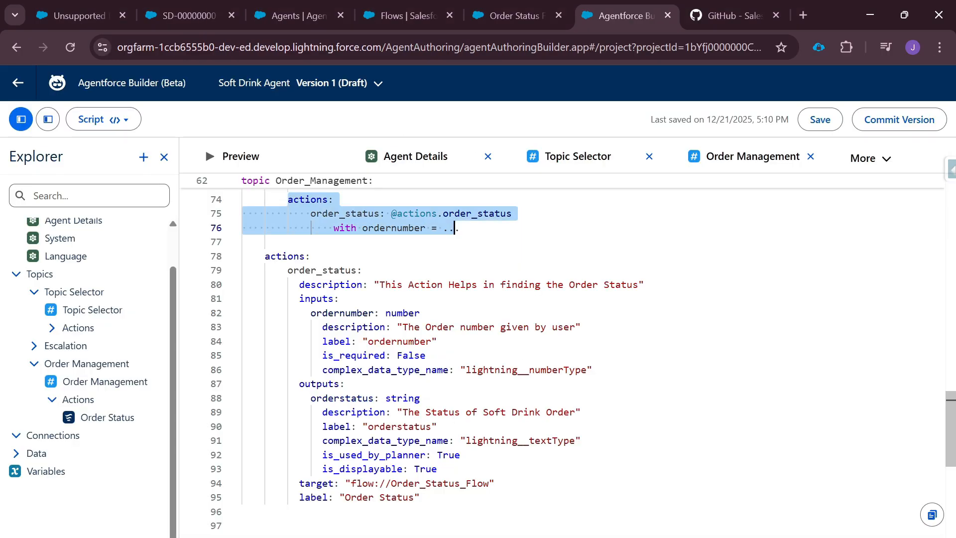
left_click(332, 441)
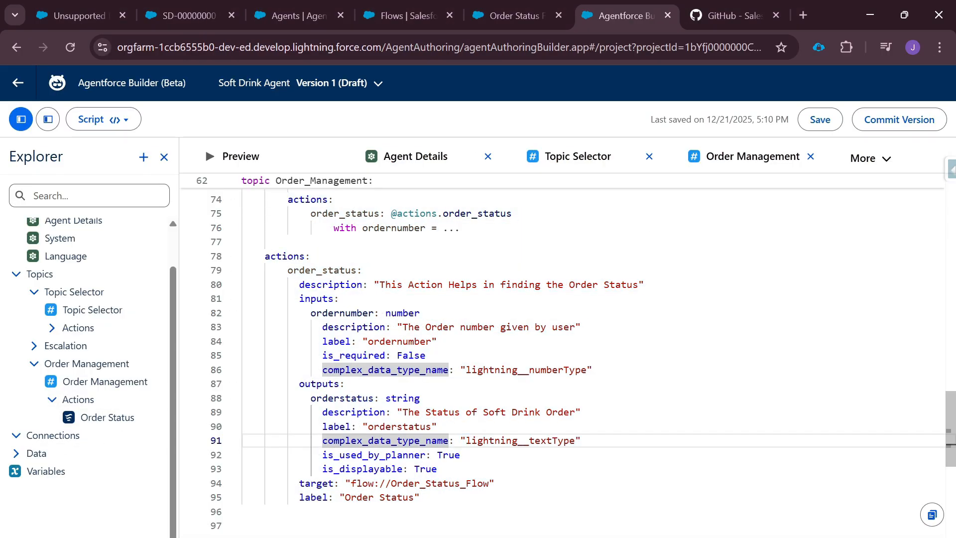
left_click_drag(265, 256, 437, 469)
scroll(437, 468, "up", 15)
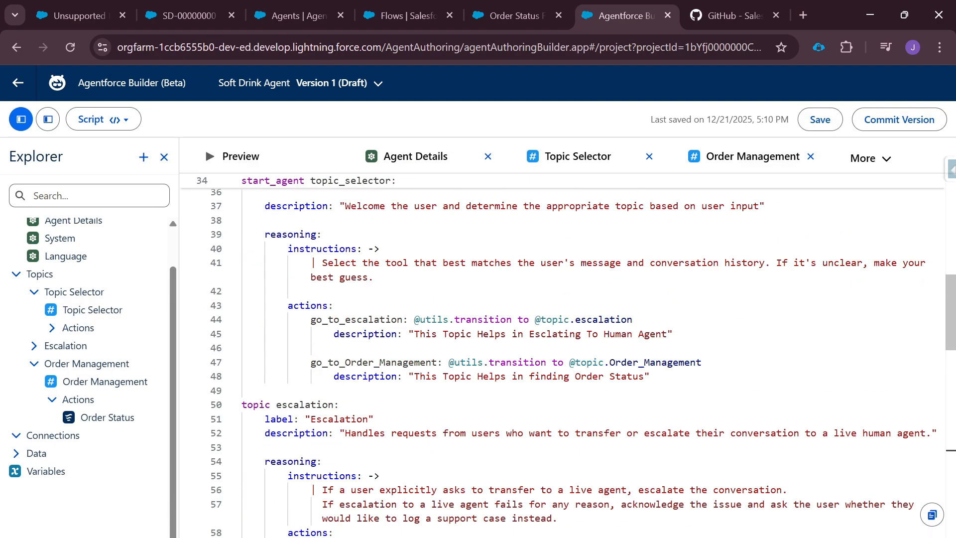
scroll(568, 359, "down", 12)
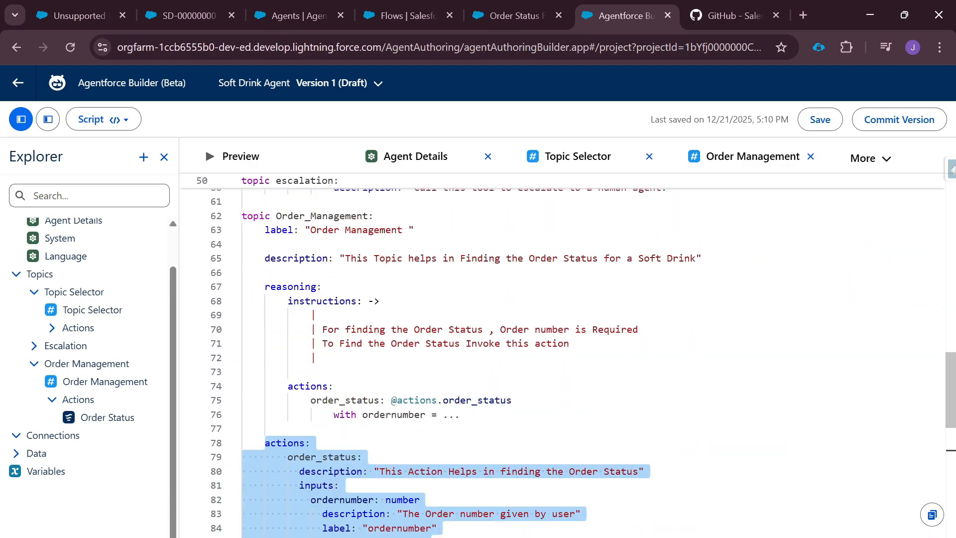
Review the Order_Management topic in the script and highlight its full topic-level actions block that defines order_status
scroll(576, 357, "up", 1)
double_click(324, 216)
scroll(324, 216, "down", 2)
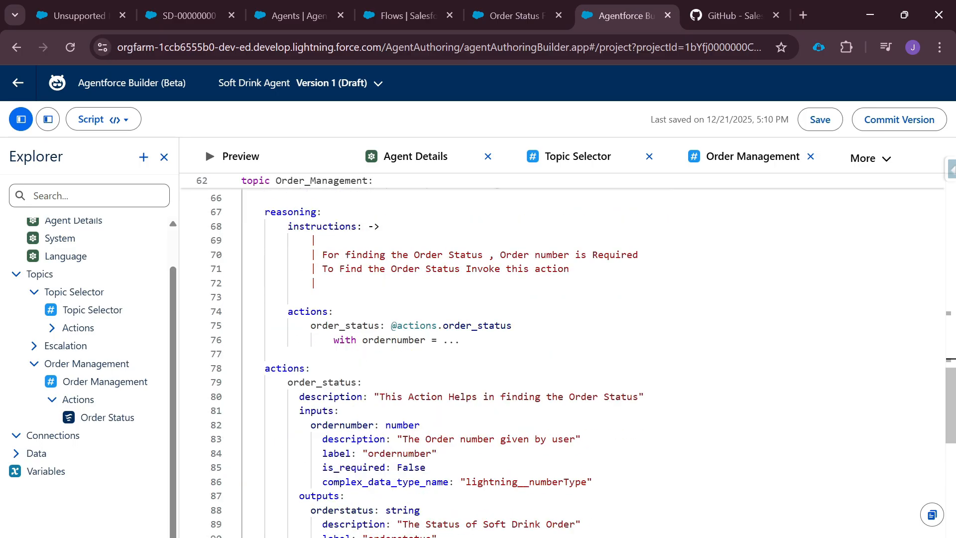
scroll(576, 357, "down", 1)
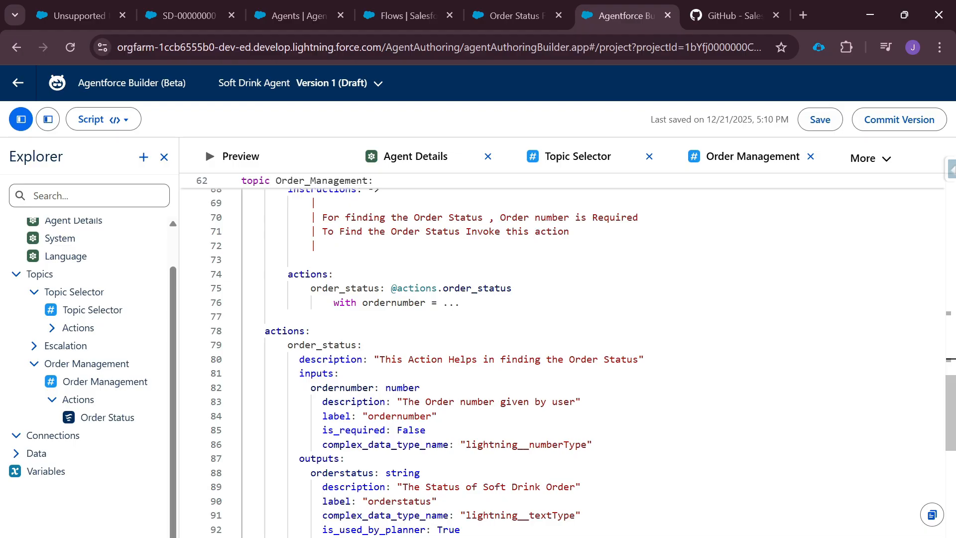
scroll(576, 357, "down", 3)
left_click_drag(265, 218, 419, 459)
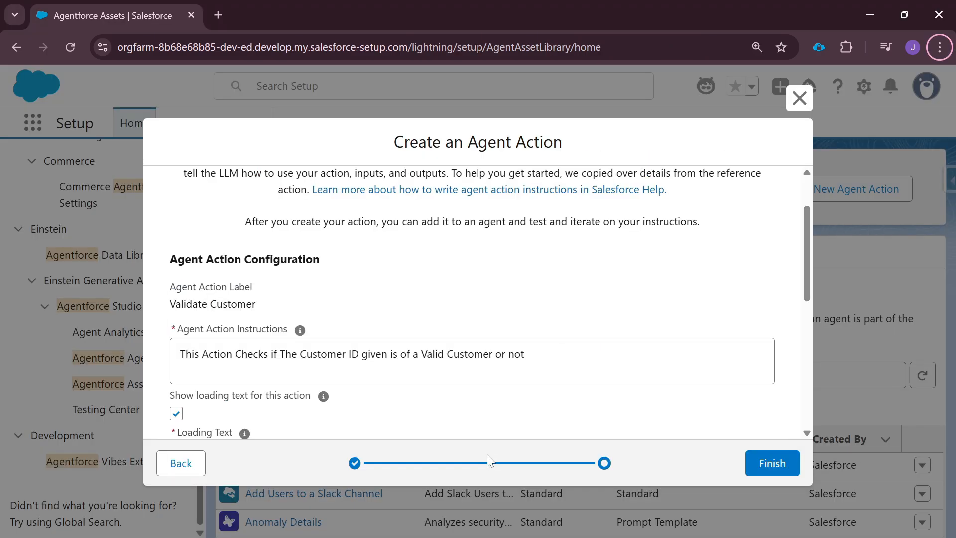
Close the Create an Agent Action dialog for Validate Customer in the other org, and return to the script's order_status definition block
left_click(802, 102)
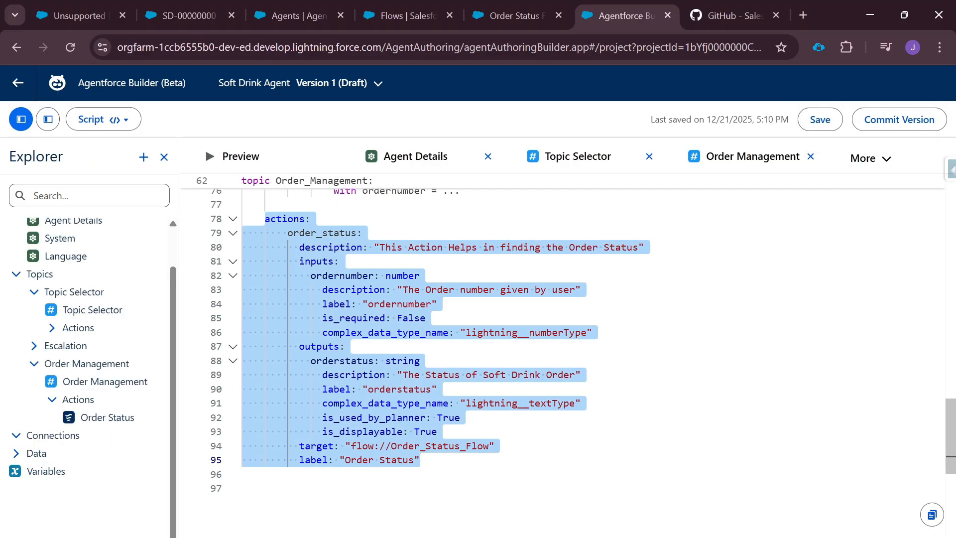
scroll(498, 363, "up", 2)
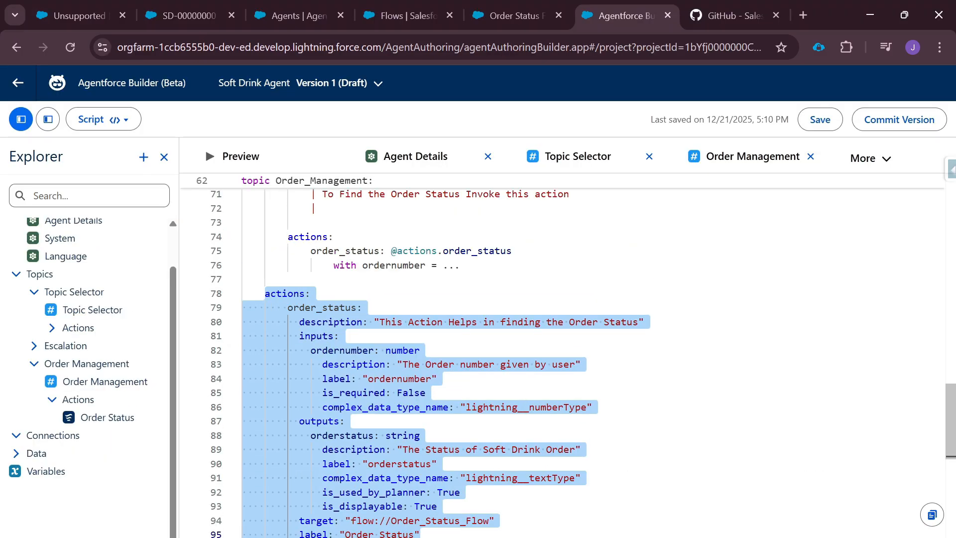
scroll(497, 364, "up", 2)
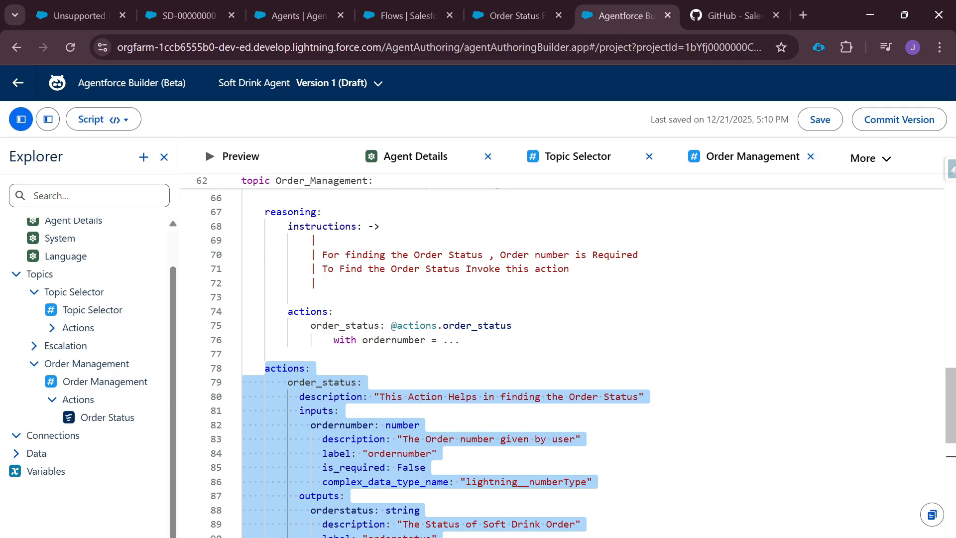
scroll(498, 363, "down", 4)
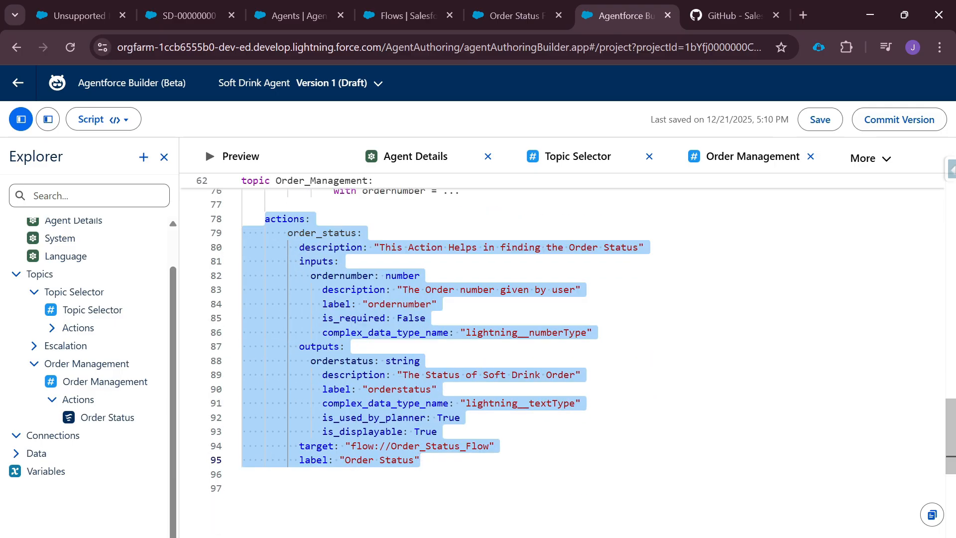
left_click_drag(421, 459, 242, 204)
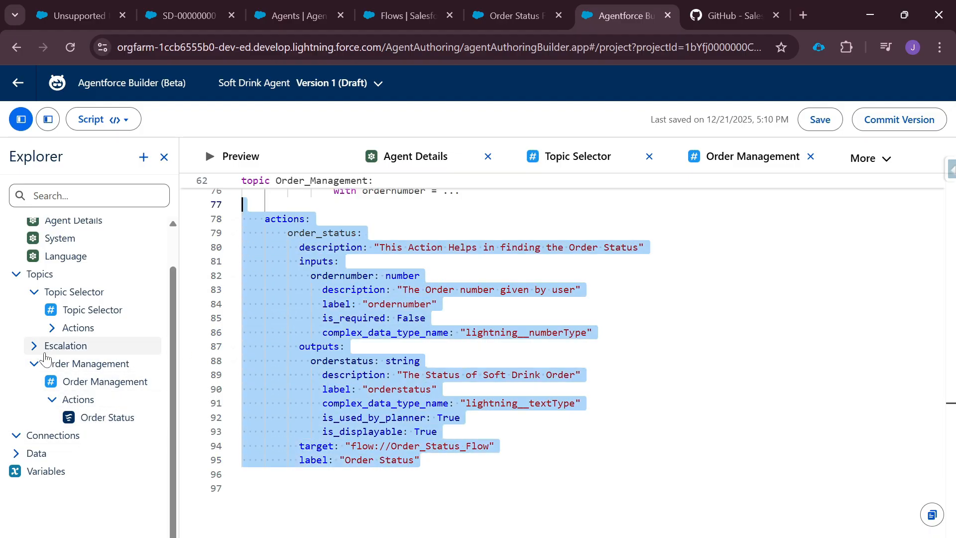
scroll(497, 349, "up", 5)
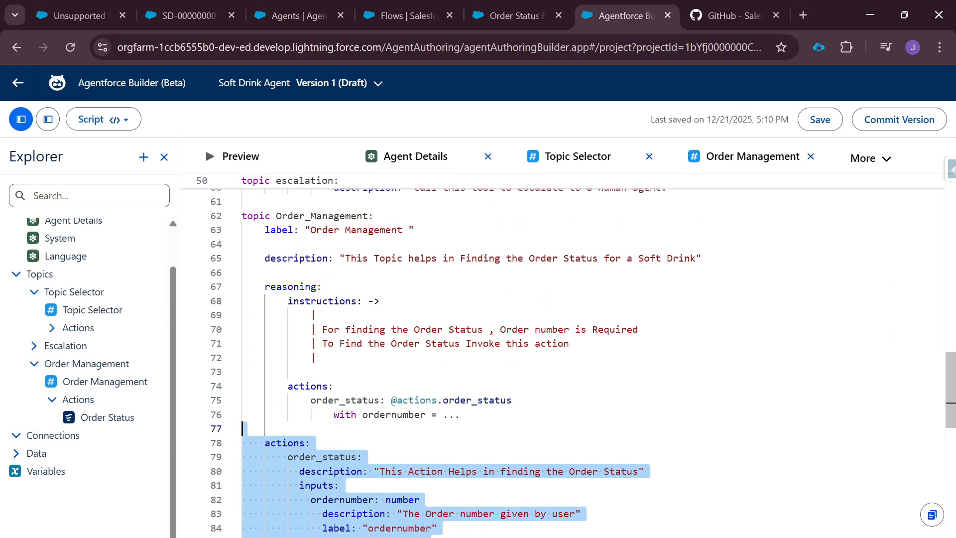
scroll(498, 349, "down", 1)
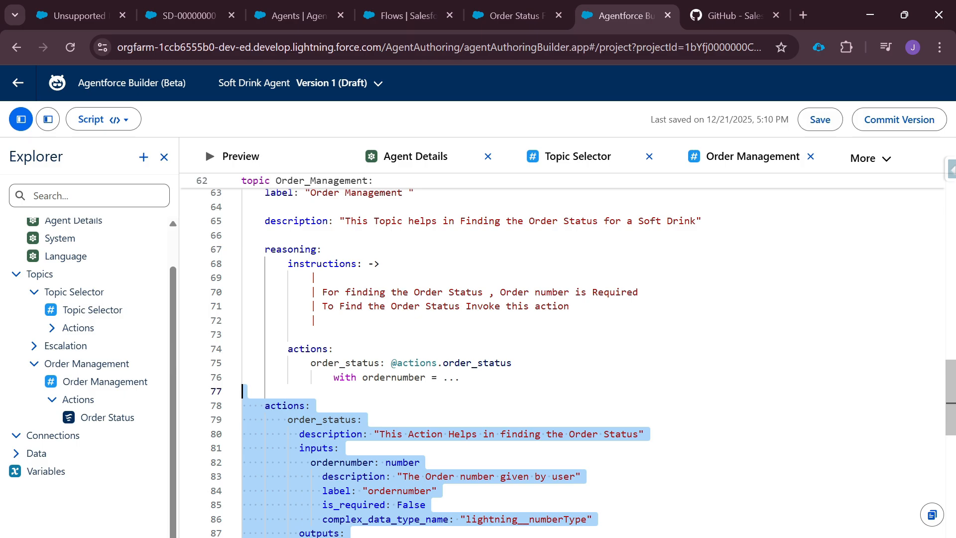
Examine the Order_Management topic's reasoning section, highlighting its instructions and the actions entry that references order_status
scroll(299, 299, "up", 3)
left_click(277, 253)
left_click(293, 324)
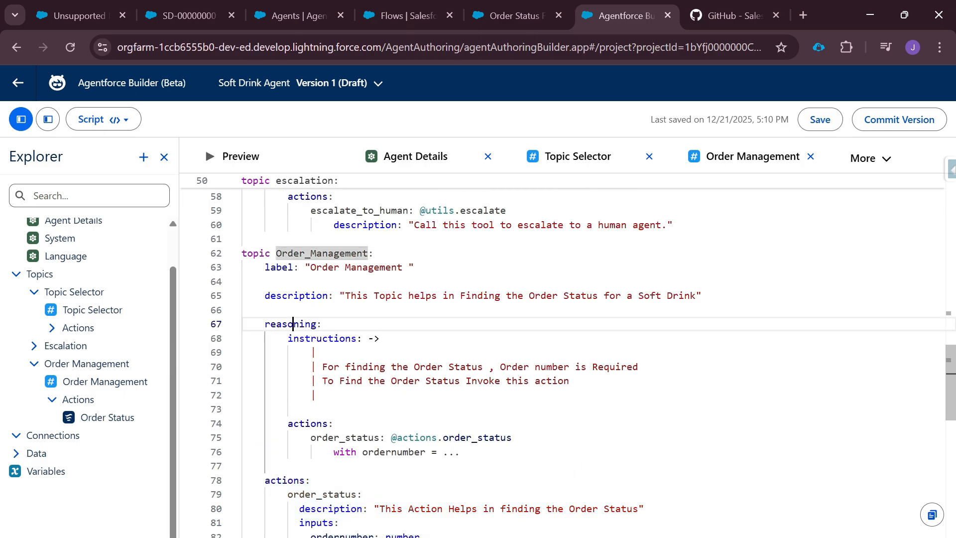
double_click(293, 323)
scroll(293, 323, "down", 1)
left_click_drag(281, 301, 322, 357)
left_click_drag(282, 385, 483, 400)
scroll(497, 348, "down", 2)
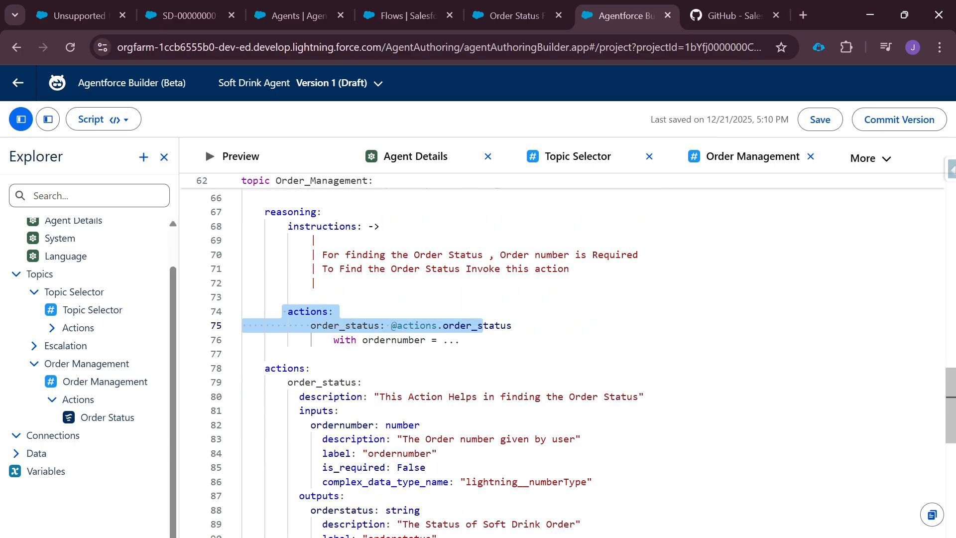
Compare the order_status reference under reasoning with its topic-level definition, including the ordernumber input and orderstatus output
left_click(316, 311)
left_click(350, 325)
double_click(322, 382)
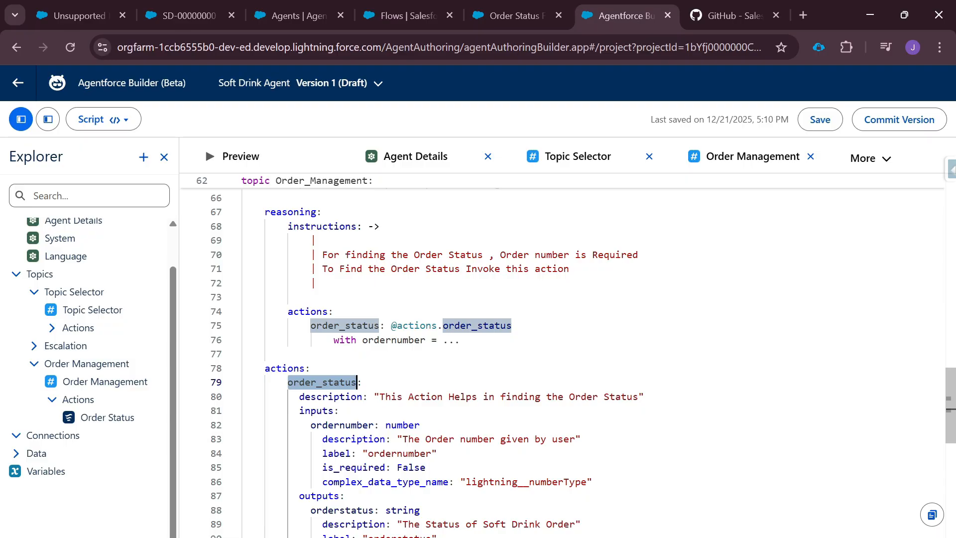
scroll(498, 348, "down", 2)
double_click(342, 435)
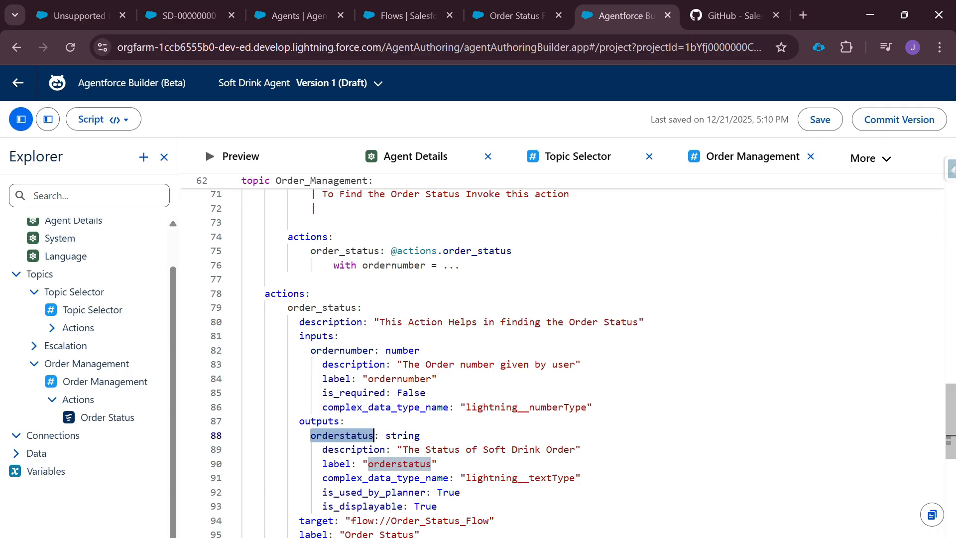
double_click(341, 350)
scroll(498, 349, "down", 1)
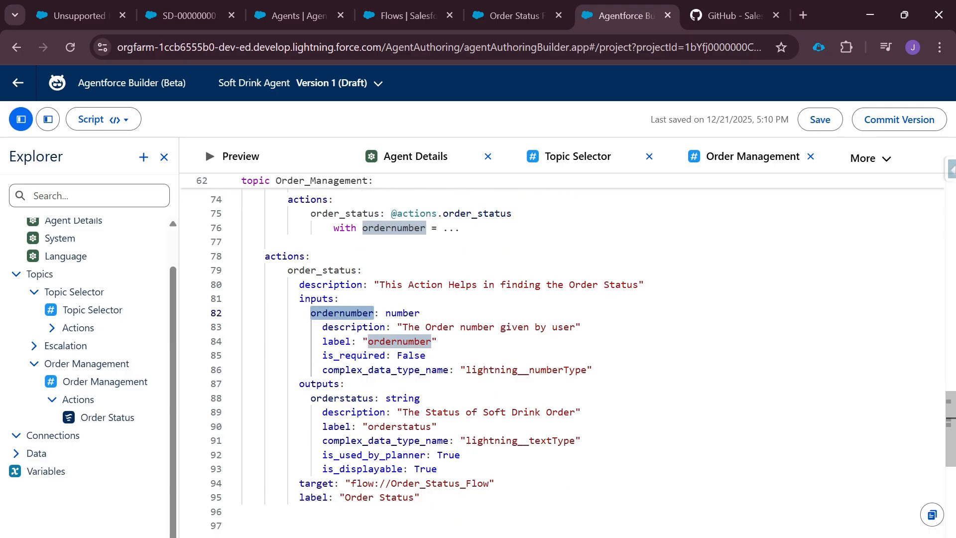
double_click(341, 398)
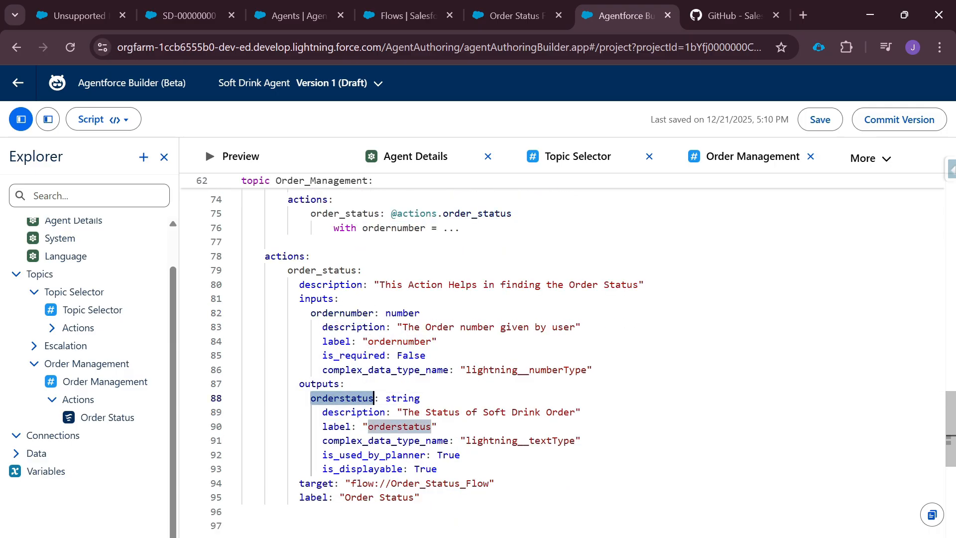
scroll(498, 348, "up", 2)
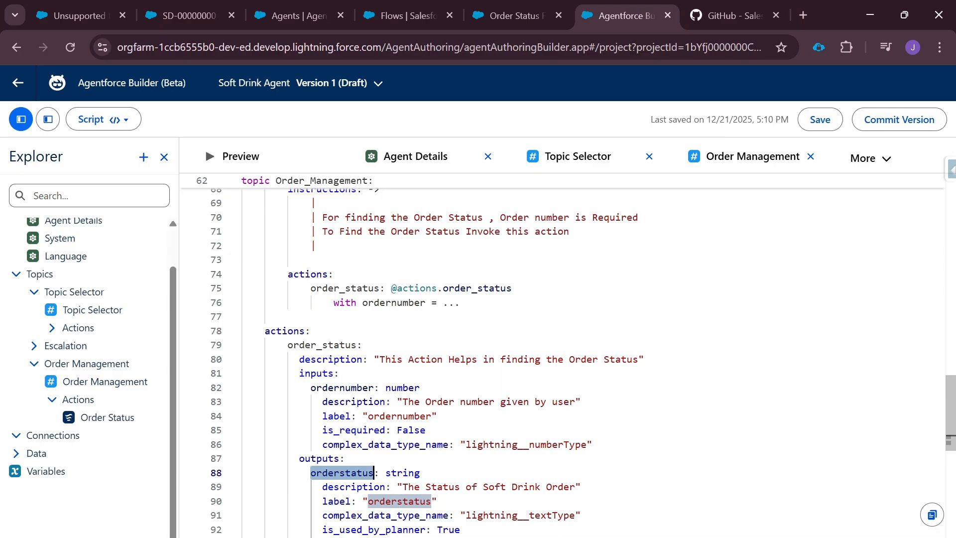
double_click(354, 344)
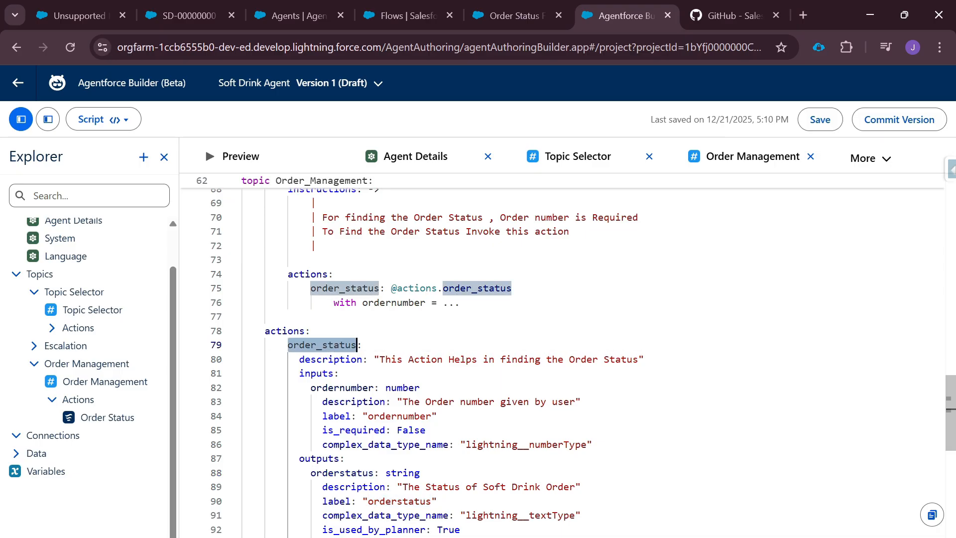
left_click(305, 287)
scroll(497, 349, "up", 1)
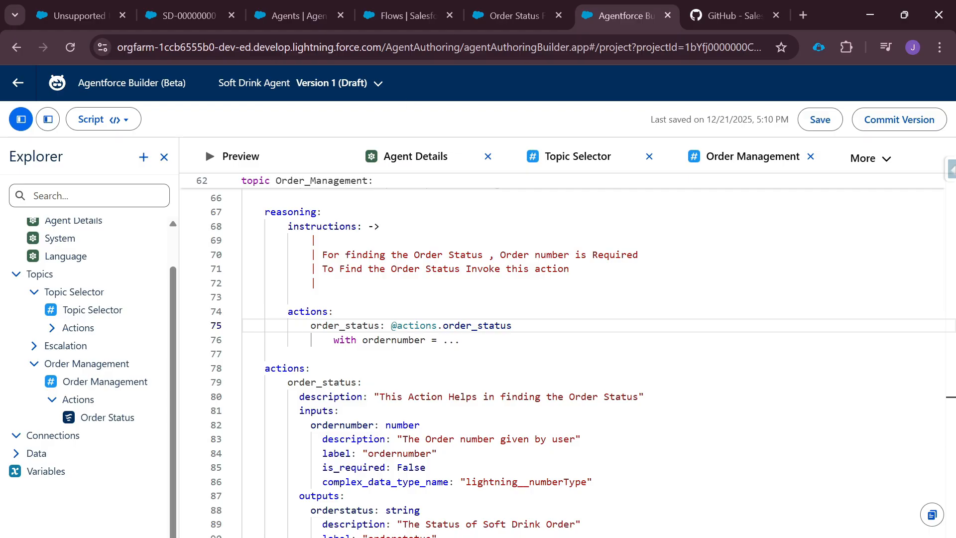
key("alt+Tab")
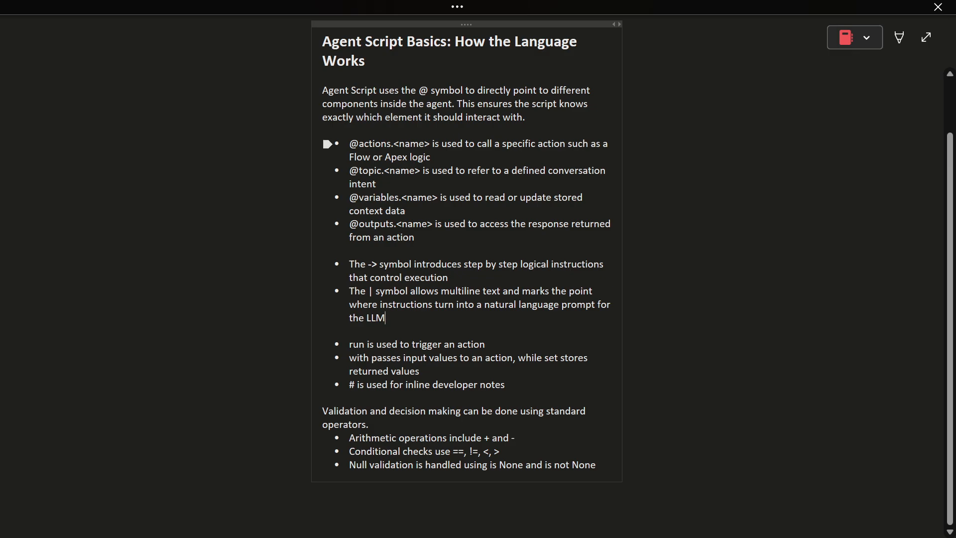
left_click_drag(349, 143, 387, 143)
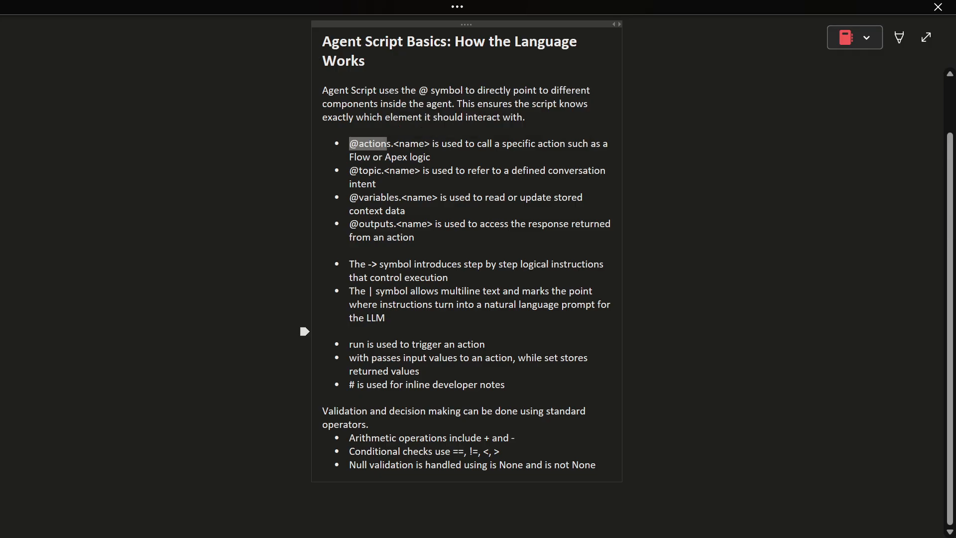
double_click(357, 344)
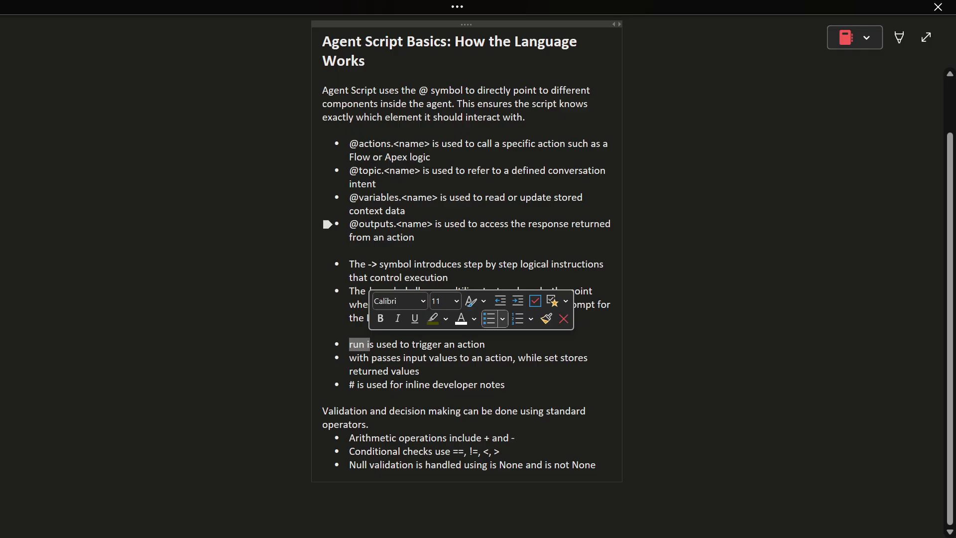
double_click(377, 145)
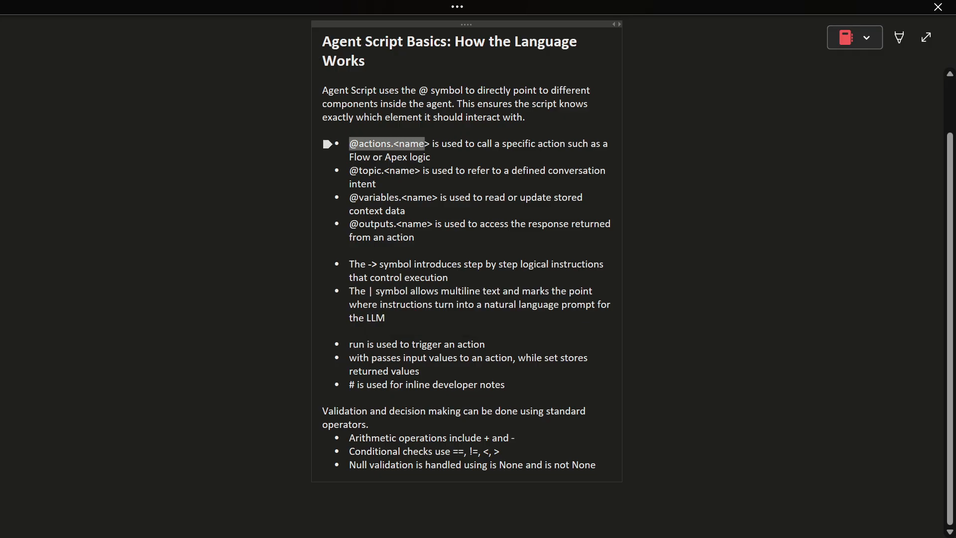
left_click(373, 146)
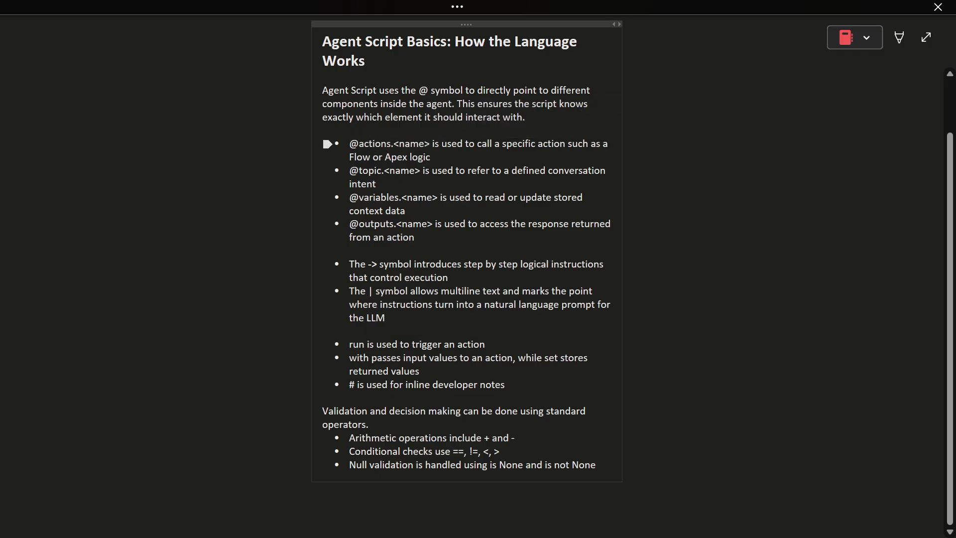
left_click_drag(394, 144, 429, 145)
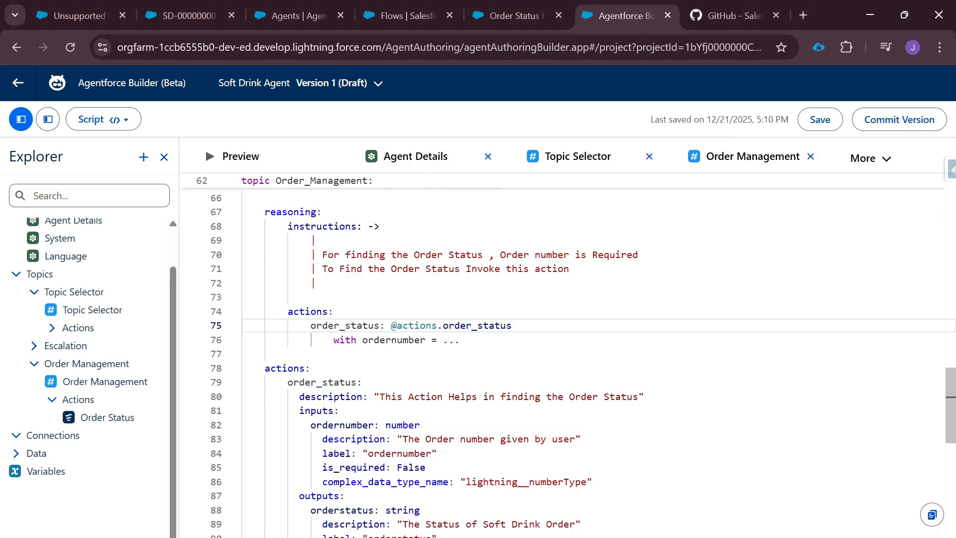
Locate order_status and the with keyword in the agent script, and look up what with does in the Agent Script Basics notes
double_click(323, 382)
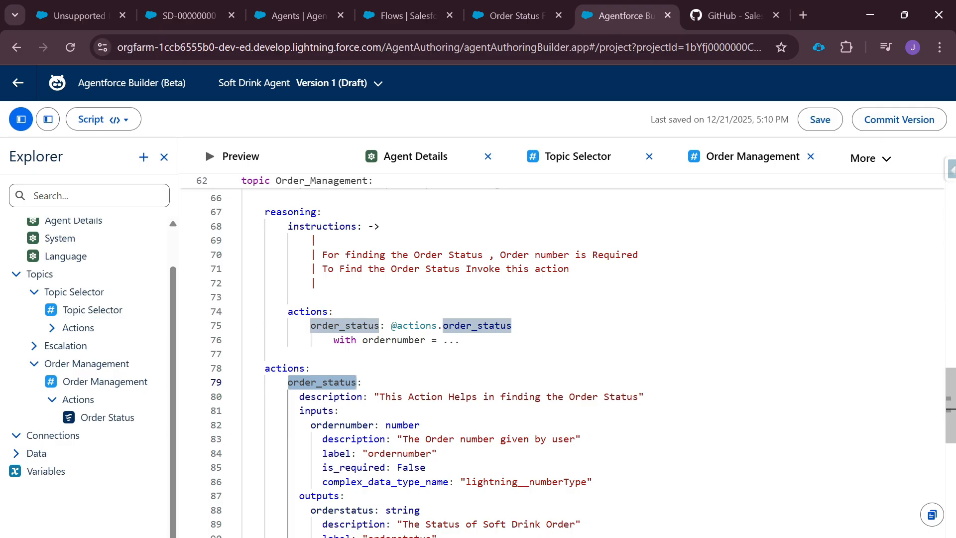
left_click(345, 340)
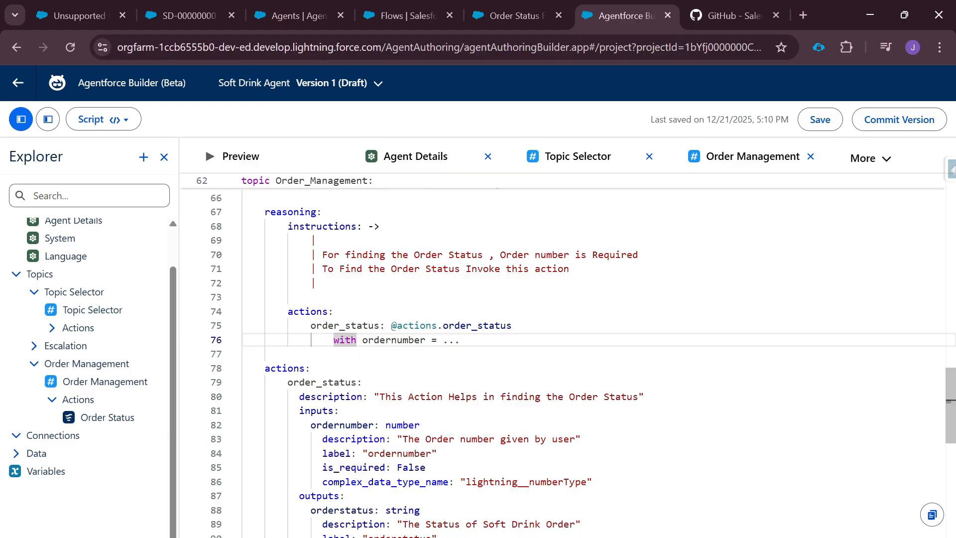
key("alt+Tab")
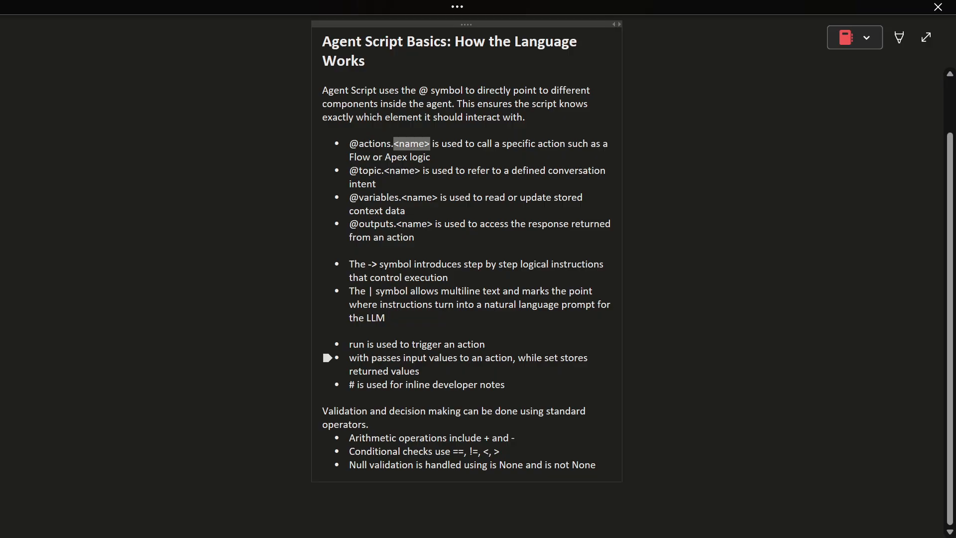
left_click_drag(349, 358, 422, 371)
key("alt+Tab")
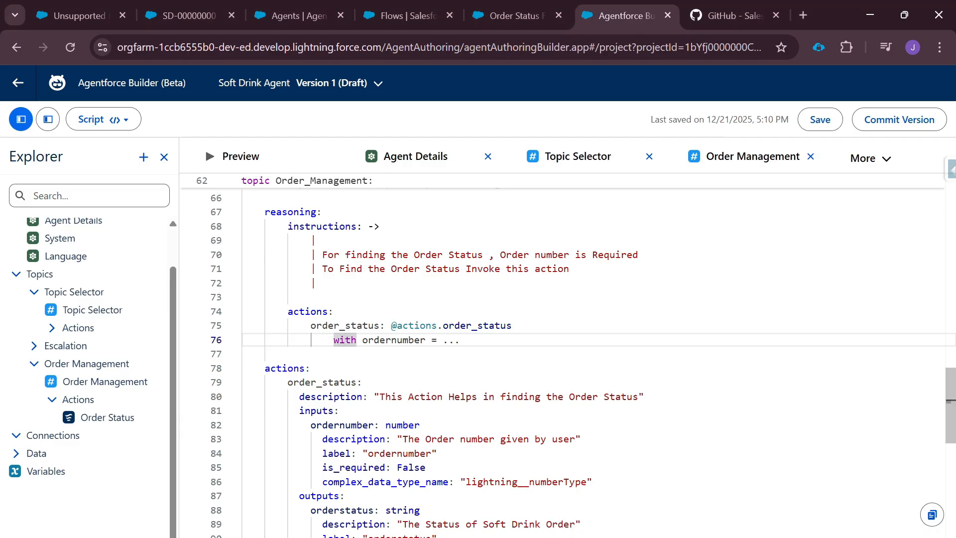
Inspect the orderstatus output, and look over the script's variables, topic selector and Order_Management sections
scroll(567, 349, "down", 2)
double_click(342, 399)
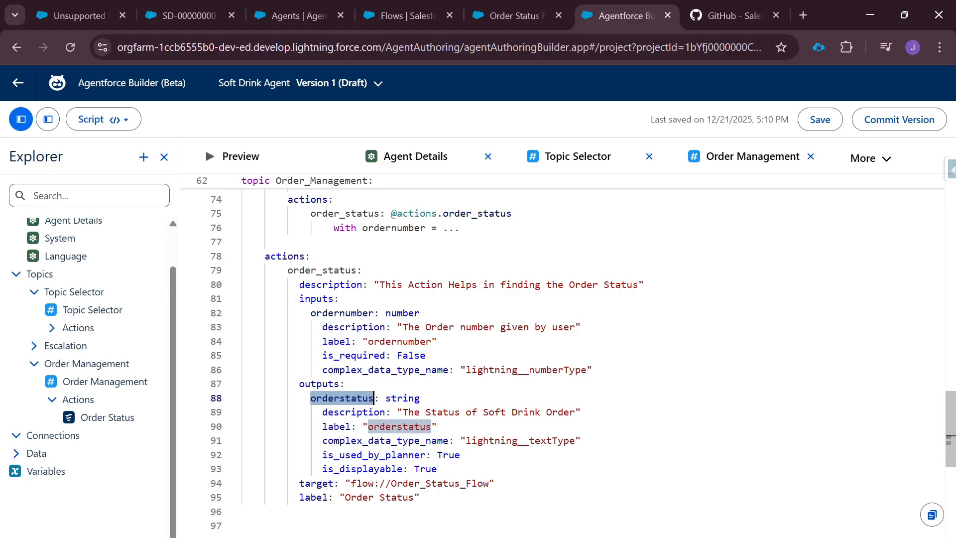
scroll(568, 348, "up", 18)
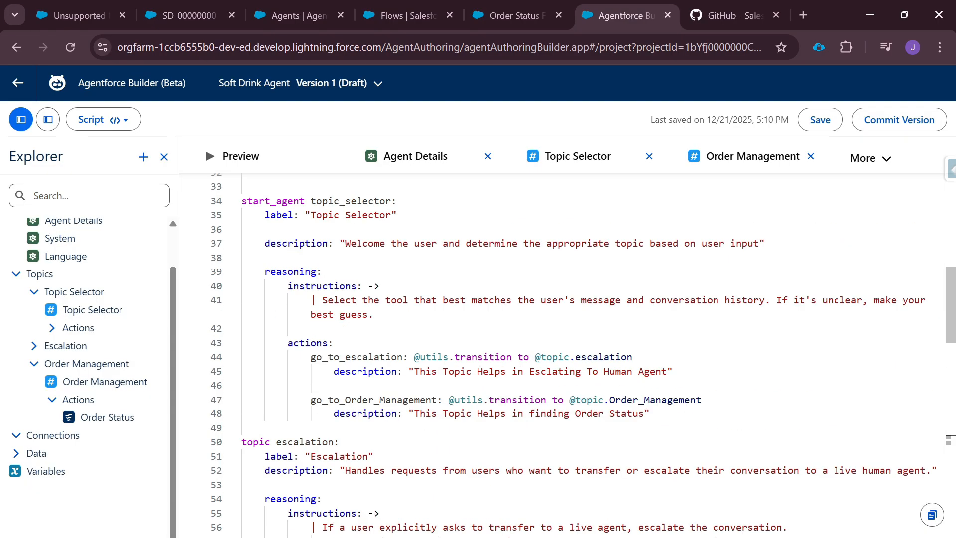
scroll(567, 349, "down", 3)
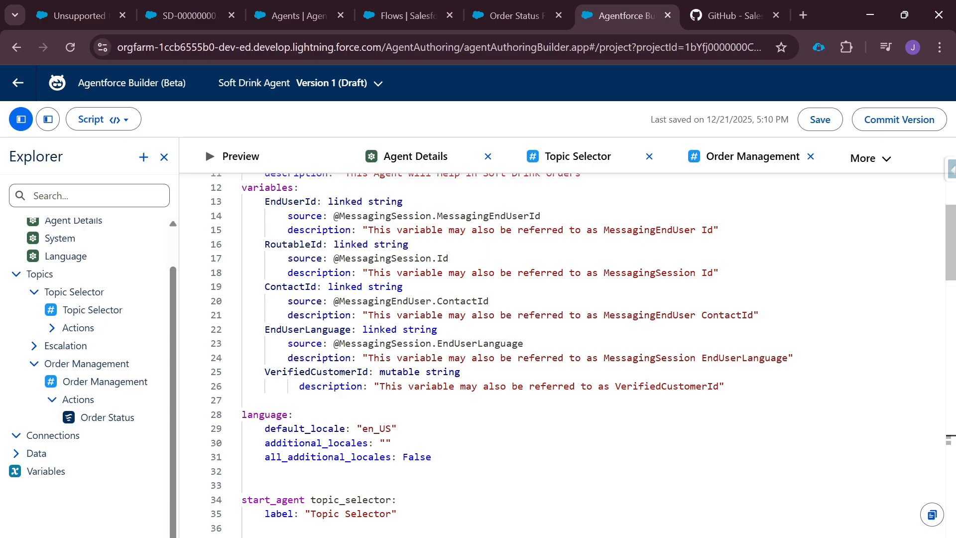
scroll(568, 348, "down", 18)
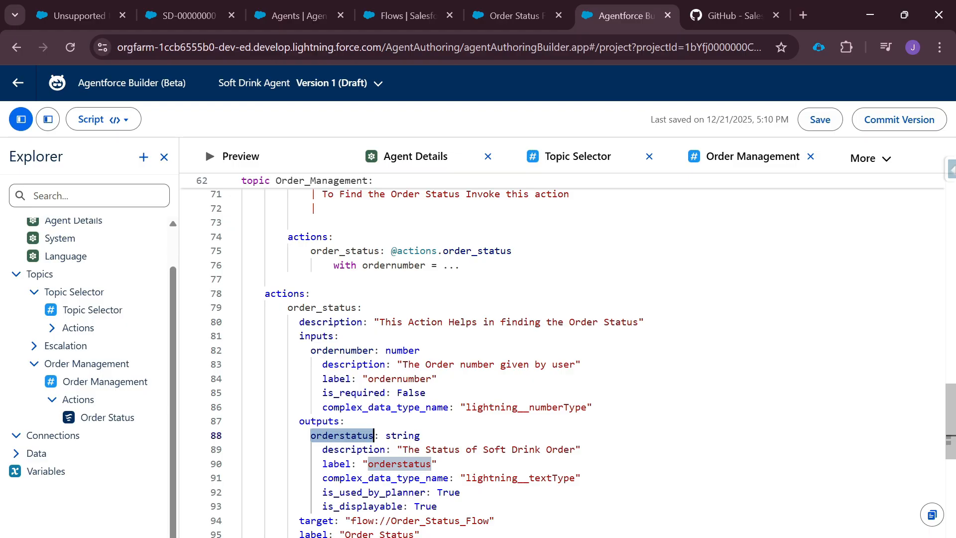
scroll(567, 349, "down", 2)
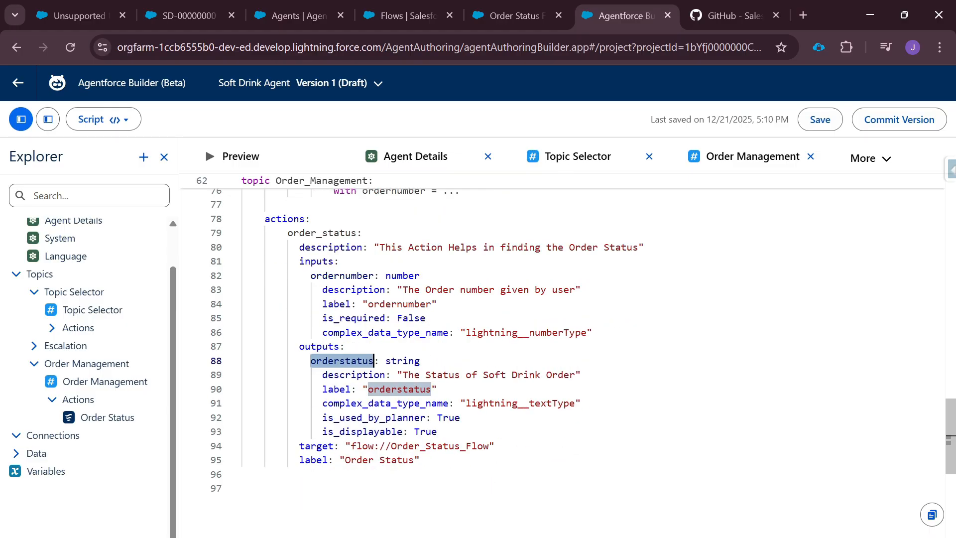
scroll(568, 348, "up", 2)
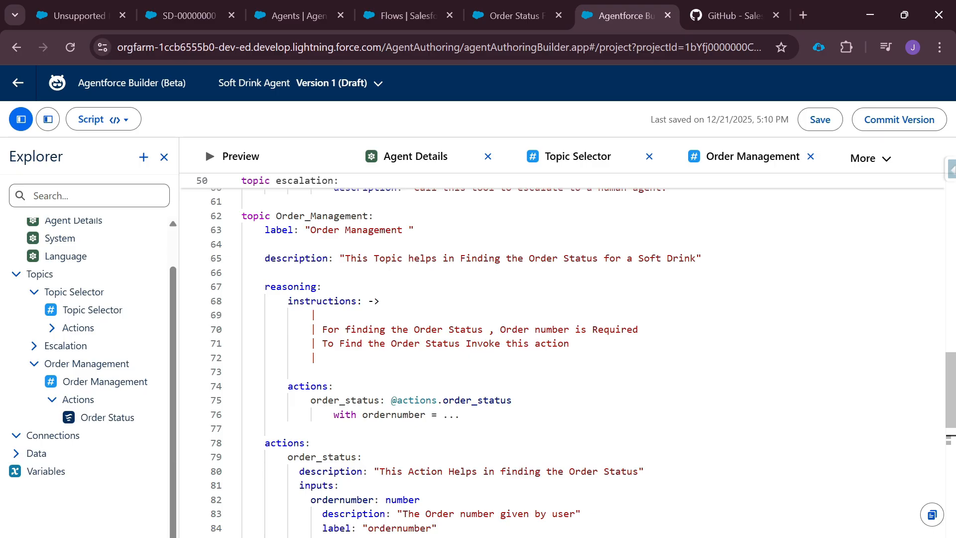
Trace order_status from the Order_Management reasoning block to its topic-level action definition
double_click(282, 286)
scroll(282, 249, "down", 1)
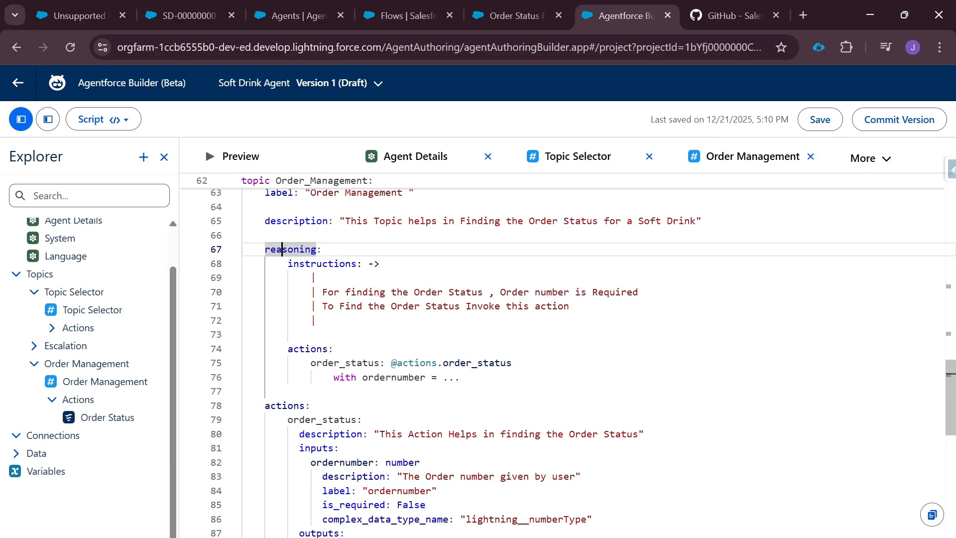
double_click(477, 362)
scroll(477, 363, "down", 2)
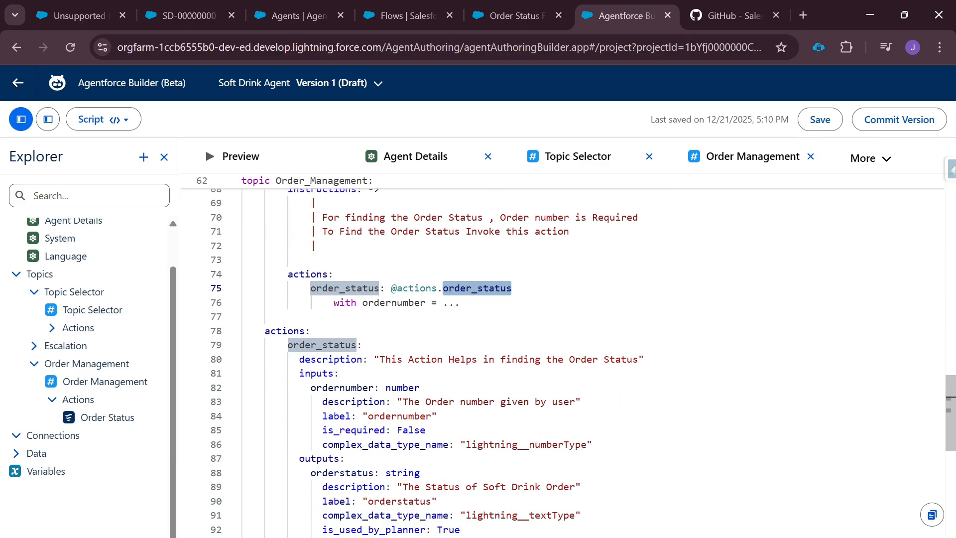
left_click_drag(265, 331, 420, 473)
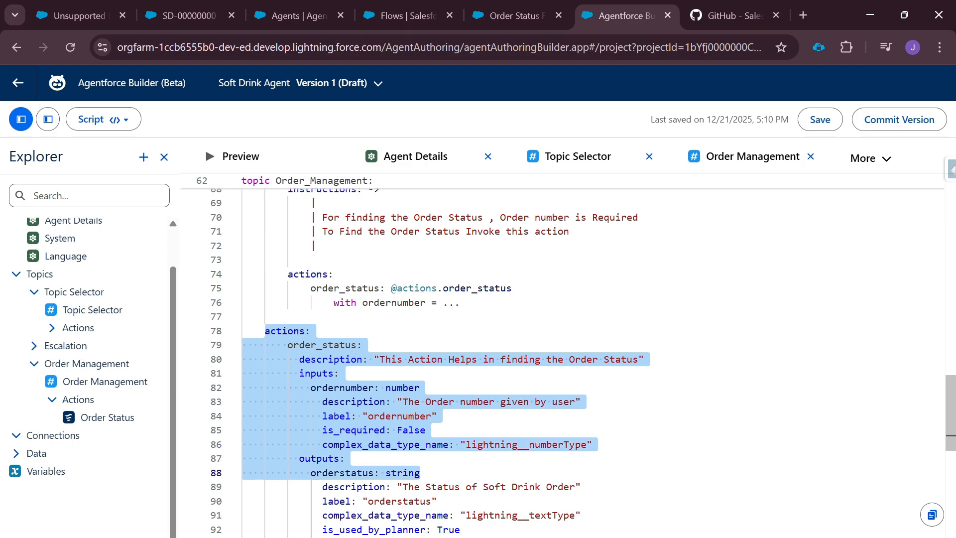
scroll(419, 448, "down", 2)
Compare the defined ordernumber input with the with ordernumber = ... line in the reasoning actions
double_click(342, 313)
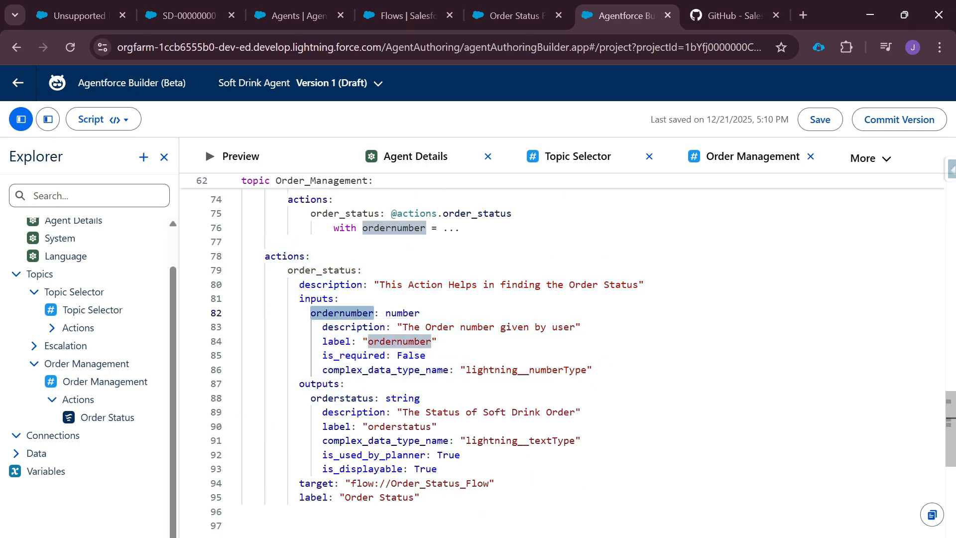
double_click(451, 227)
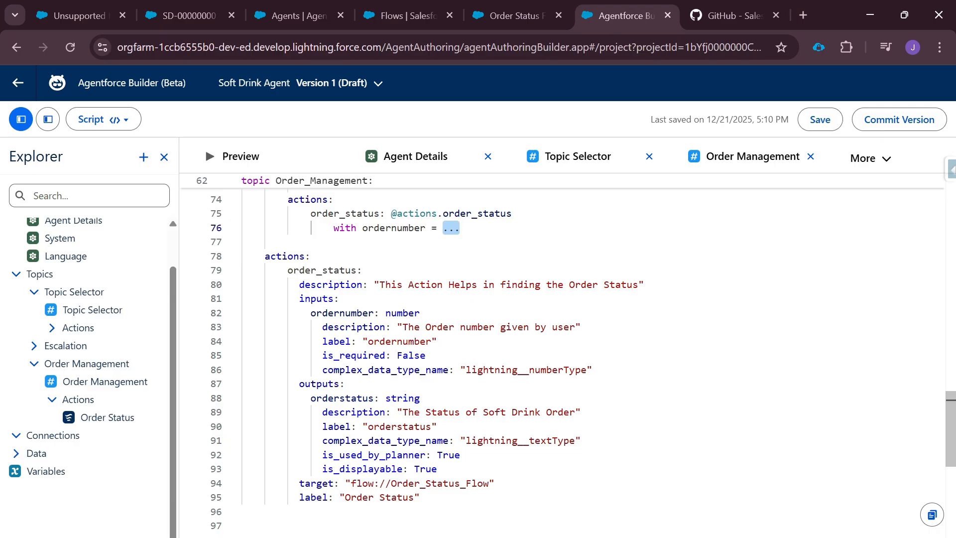
left_click(310, 256)
left_click_drag(460, 228, 442, 228)
left_click(420, 284)
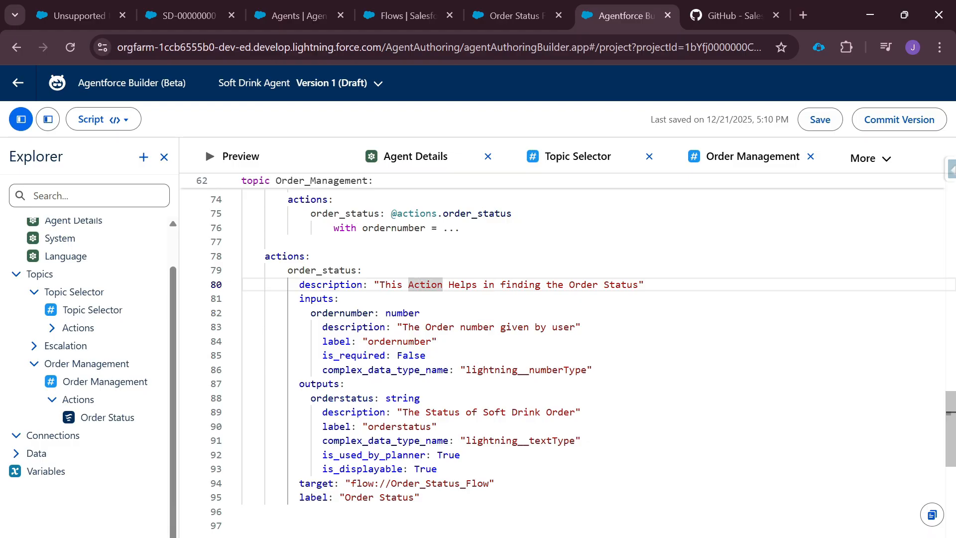
Review the Order_Management topic's reasoning instructions alongside its two actions blocks
scroll(568, 348, "up", 2)
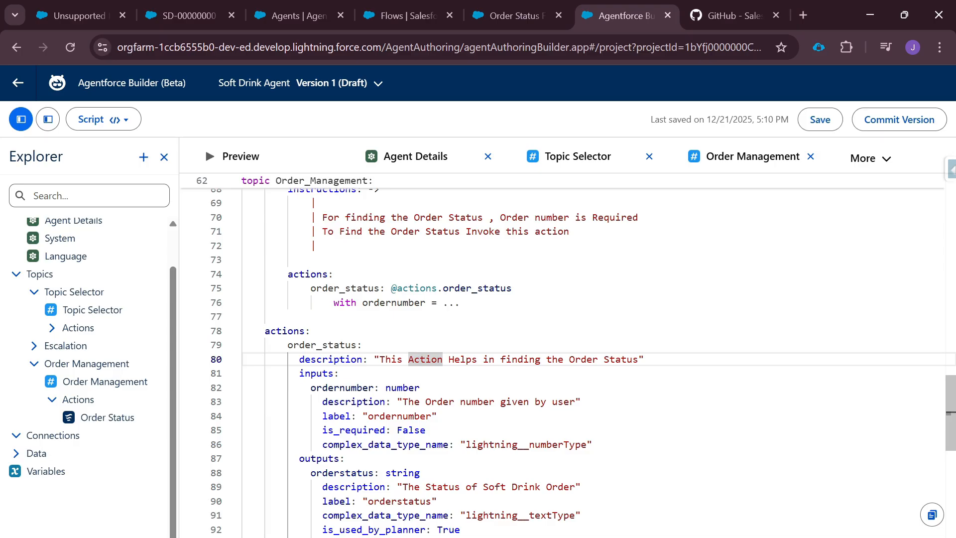
scroll(567, 349, "up", 2)
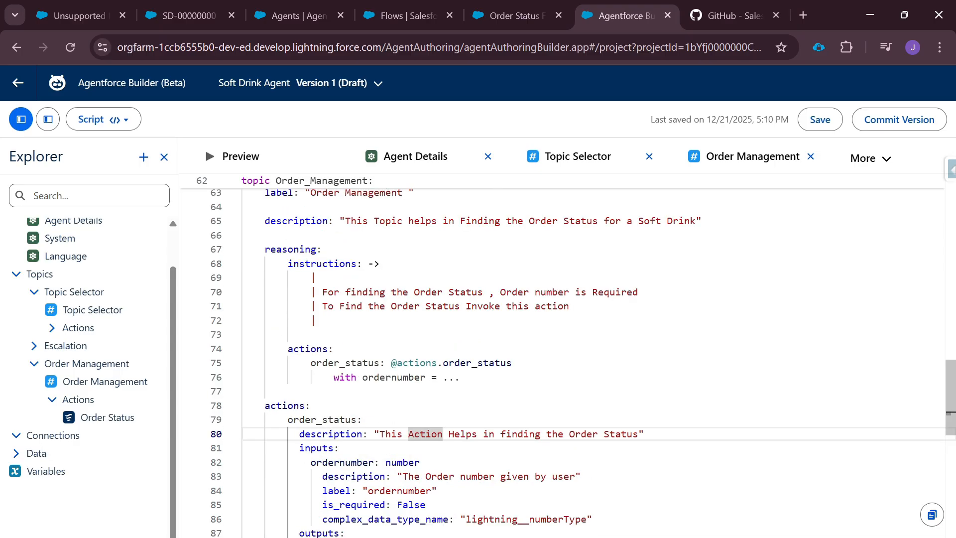
scroll(420, 396, "down", 1)
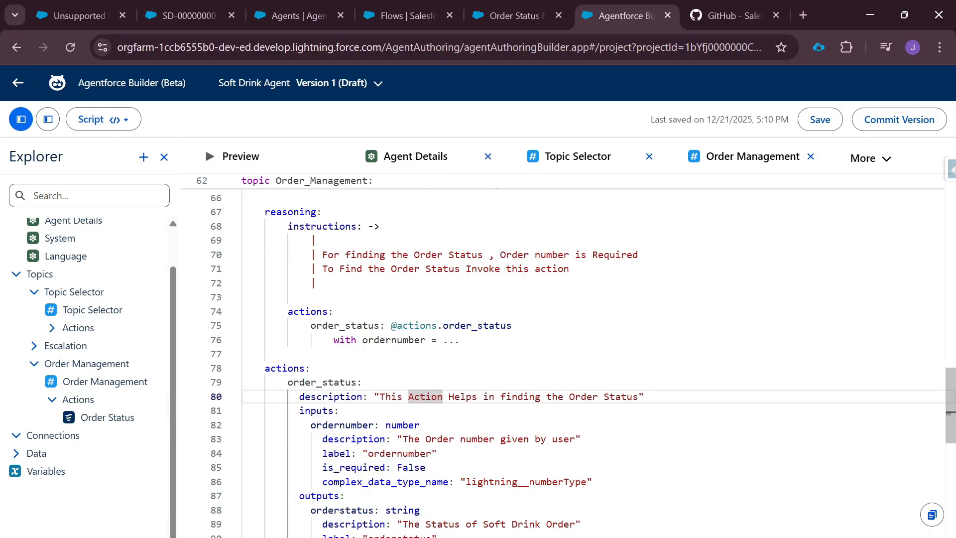
scroll(420, 397, "down", 1)
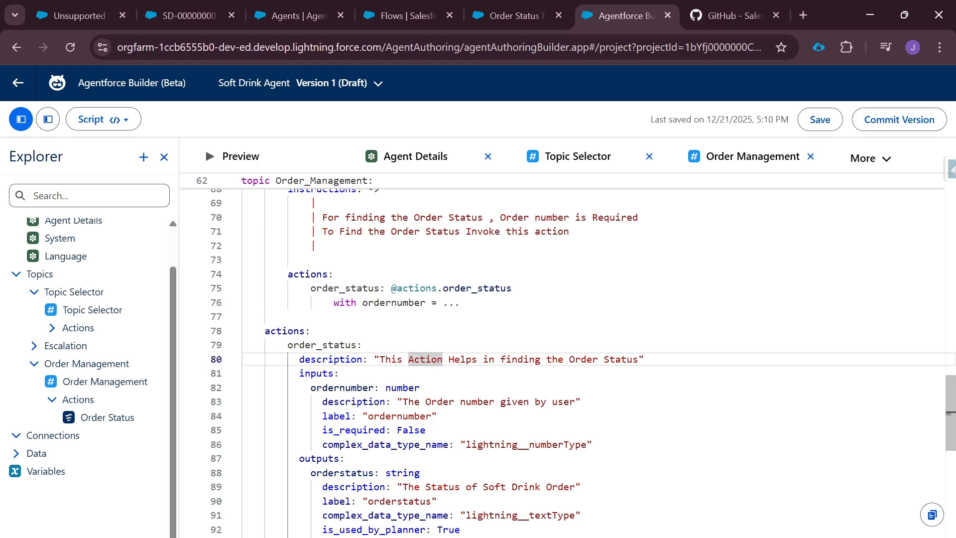
scroll(578, 362, "down", 1)
scroll(577, 363, "up", 1)
scroll(577, 363, "up", 2)
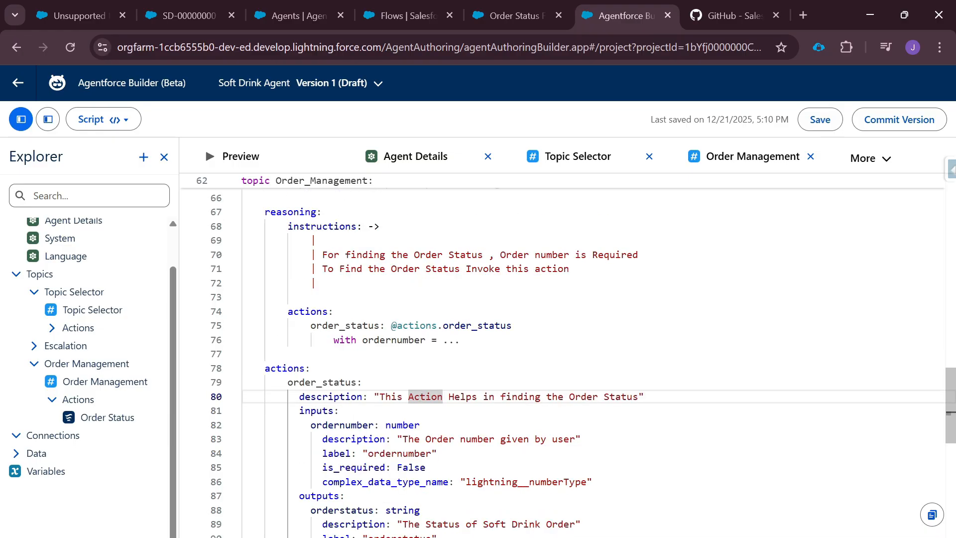
scroll(578, 363, "up", 1)
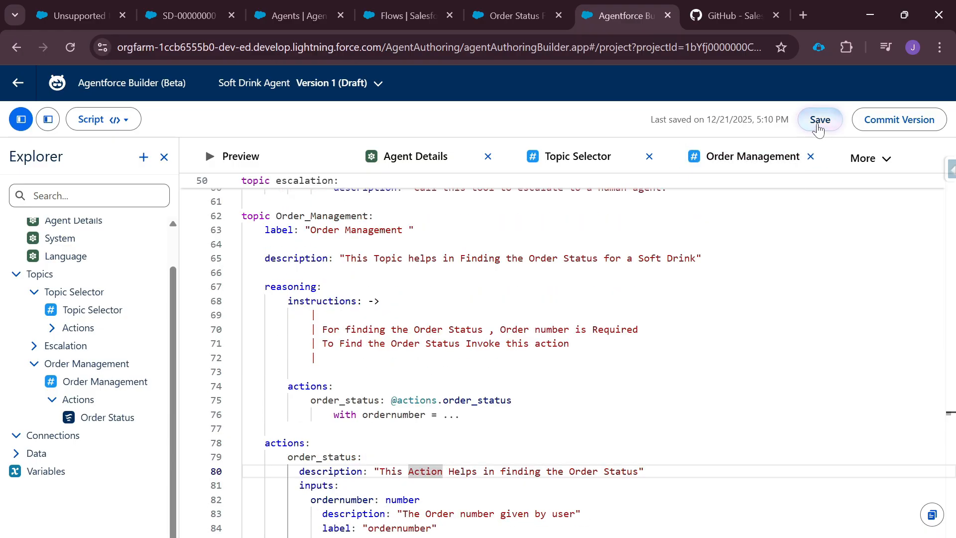
Save the agent and show the Order Management topic's instructions in Canvas view
left_click(819, 121)
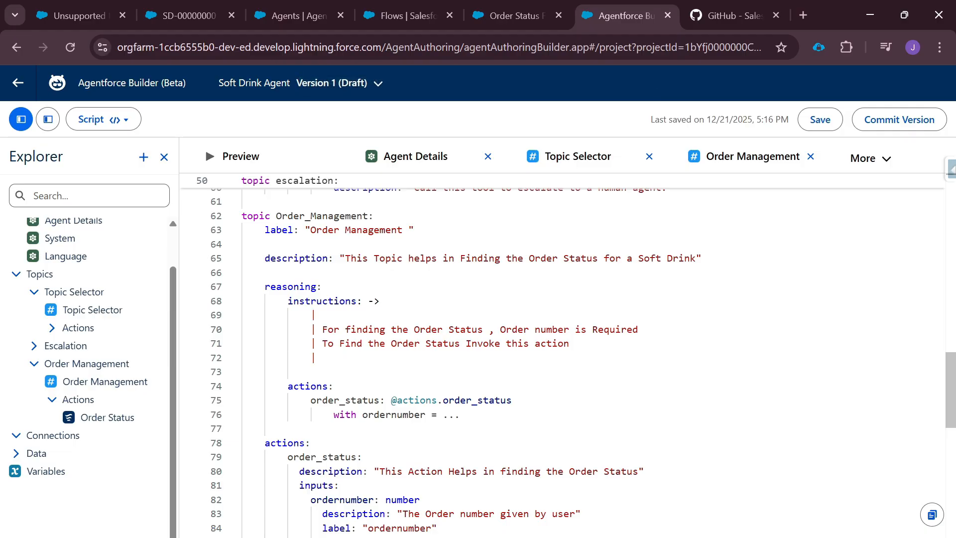
left_click(92, 381)
left_click(103, 120)
left_click(109, 172)
scroll(307, 348, "down", 3)
scroll(307, 348, "up", 2)
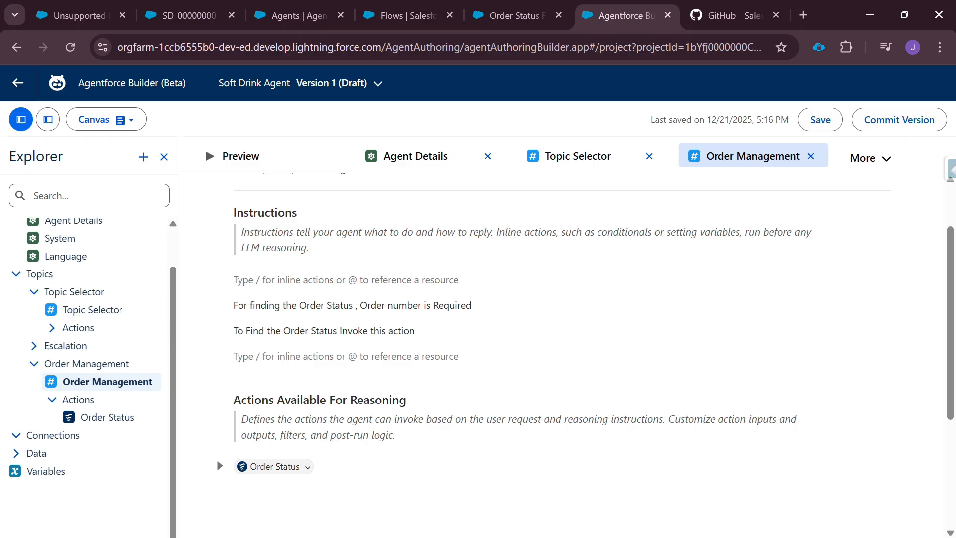
Add the instruction "To find the Status of The Order invoke this action" with a reference to the Order Status action
type("To find t")
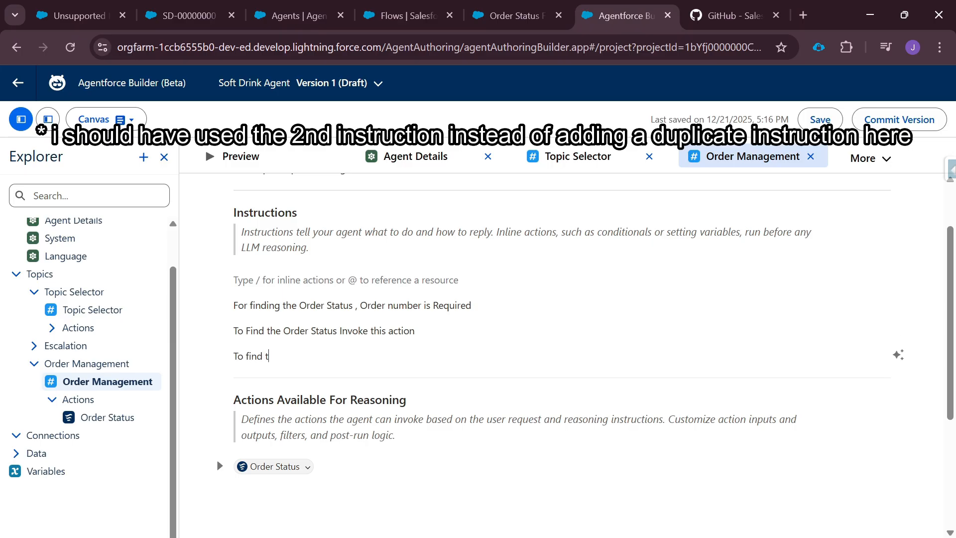
type("he Status of The Order ")
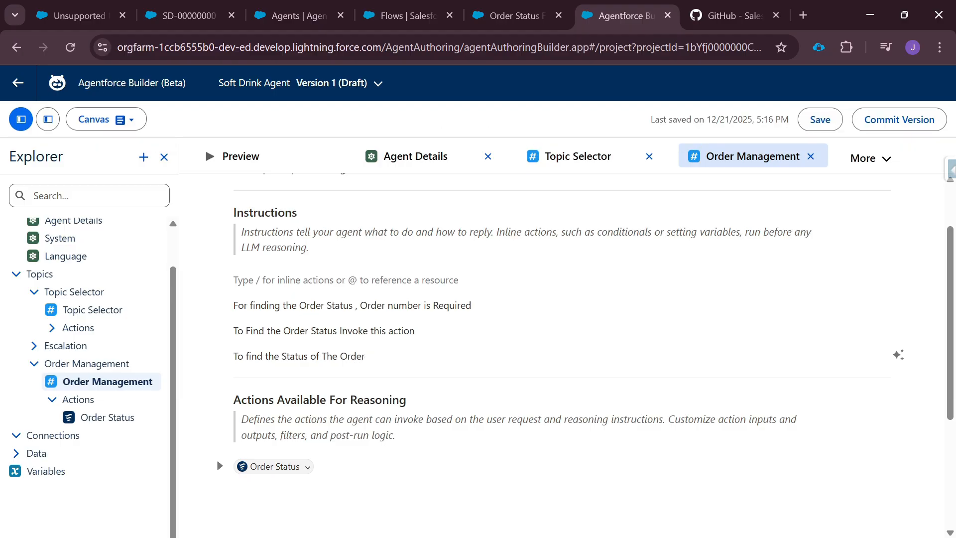
type("invoke this action")
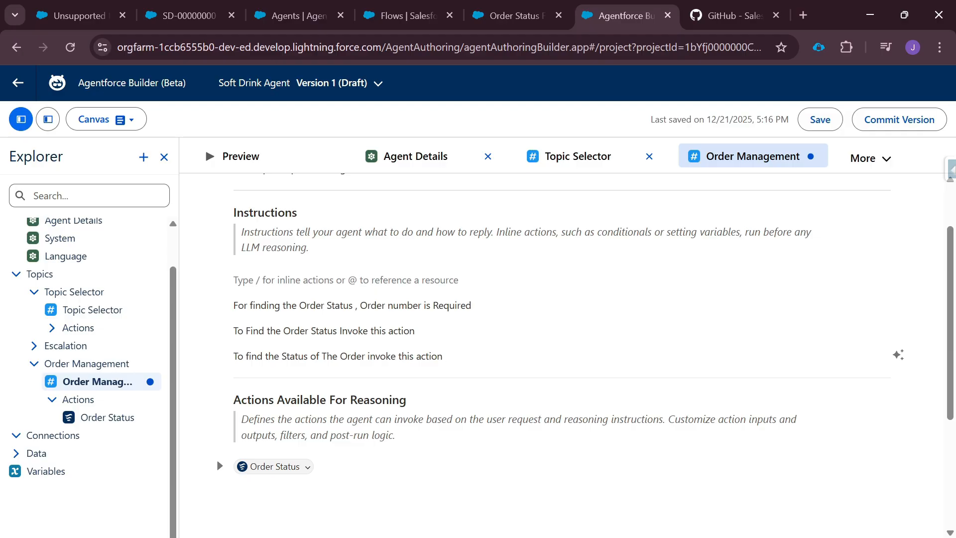
type("@")
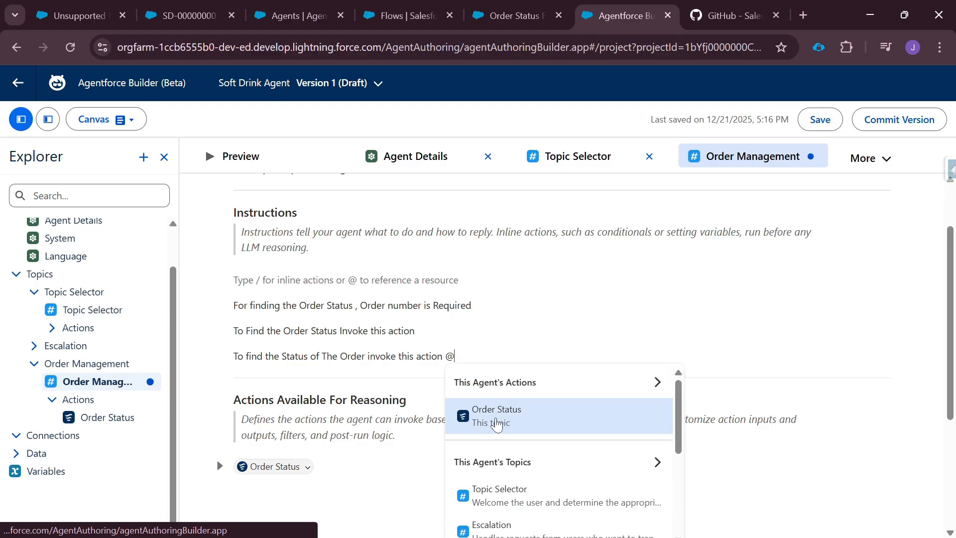
left_click(470, 414)
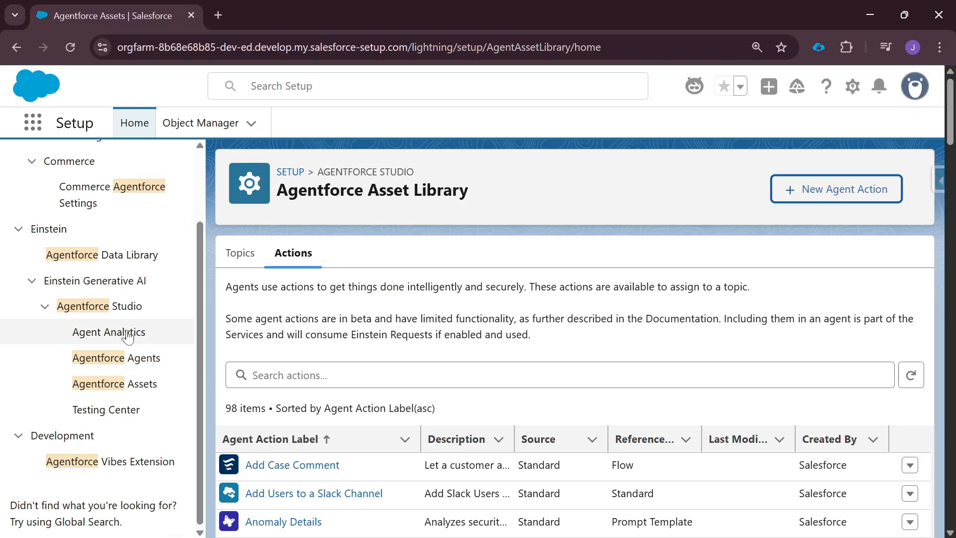
Switch to the other org's Agentforce setup and open the Roomie agent's Food Booking topic in the older Agentforce Builder
scroll(349, 428, "down", 10)
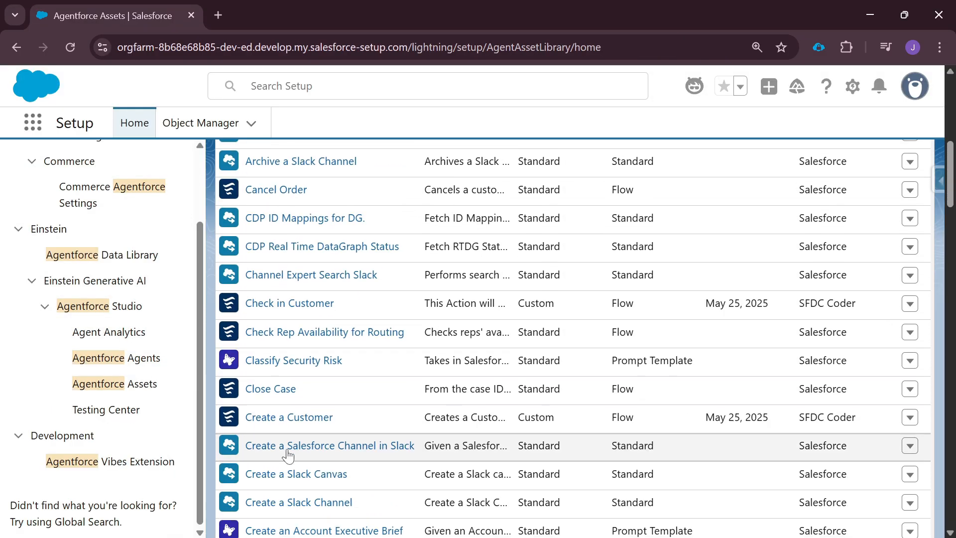
scroll(291, 450, "up", 2)
left_click(133, 360)
scroll(306, 383, "down", 4)
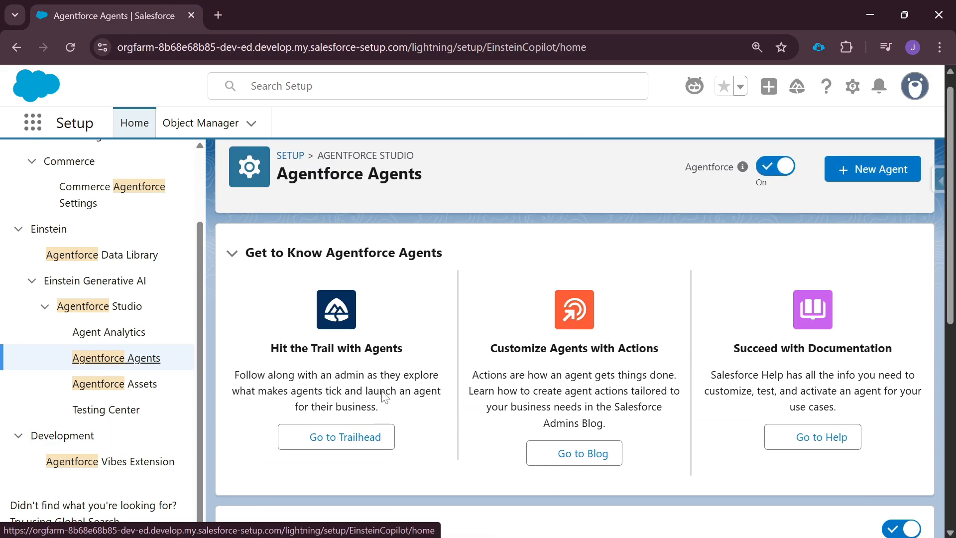
scroll(284, 448, "down", 8)
left_click(280, 471)
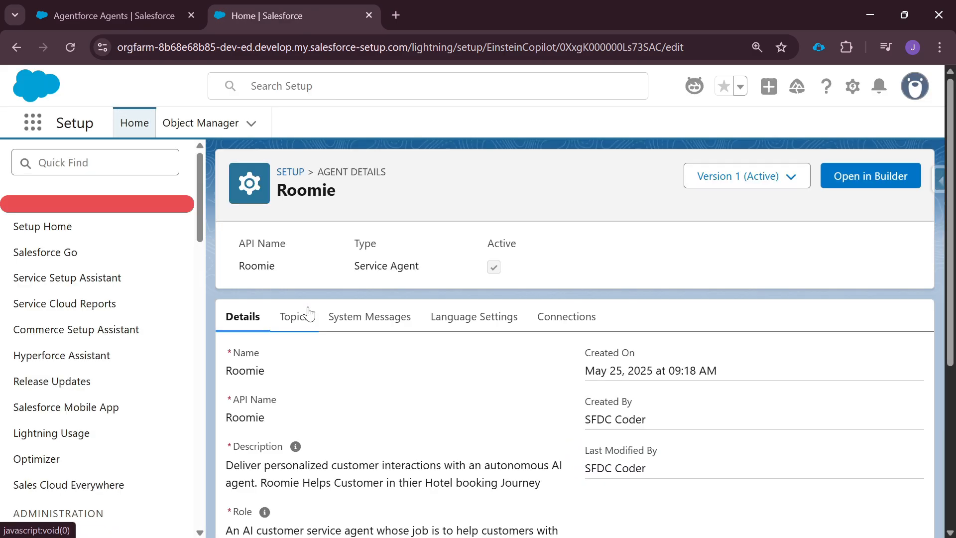
left_click(883, 182)
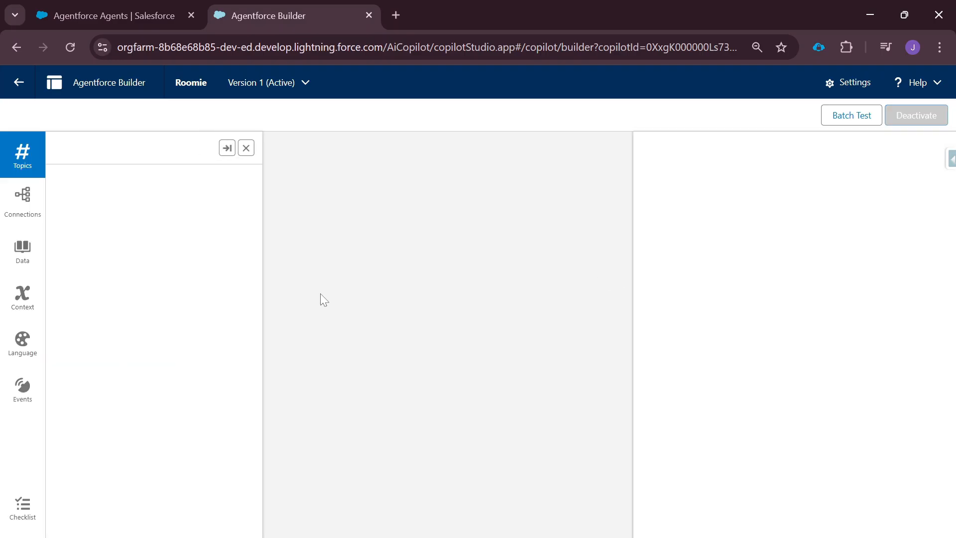
left_click(80, 294)
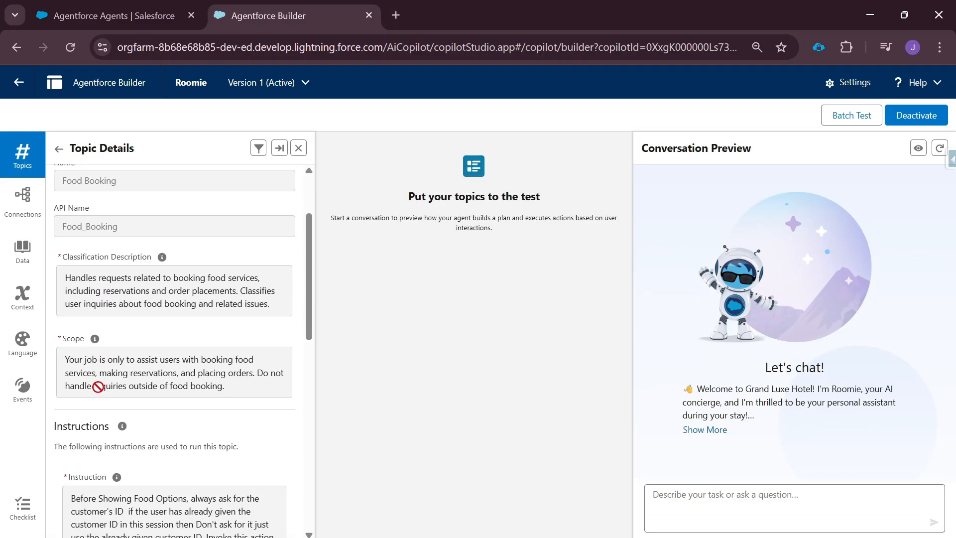
Read how the Food Booking instructions invoke the Validate_Customer action by its name in plain text
scroll(97, 404, "down", 5)
scroll(143, 378, "down", 1)
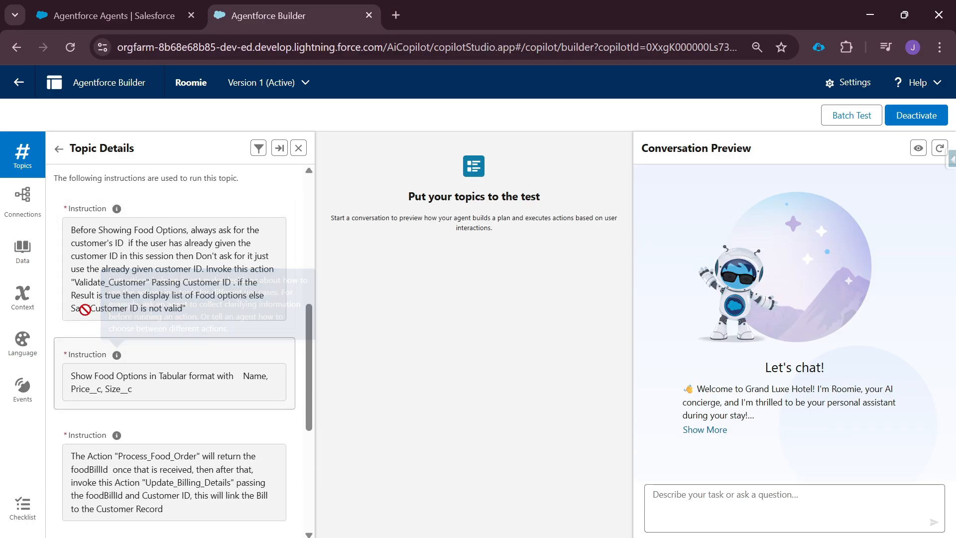
left_click_drag(206, 269, 275, 269)
left_click(70, 282)
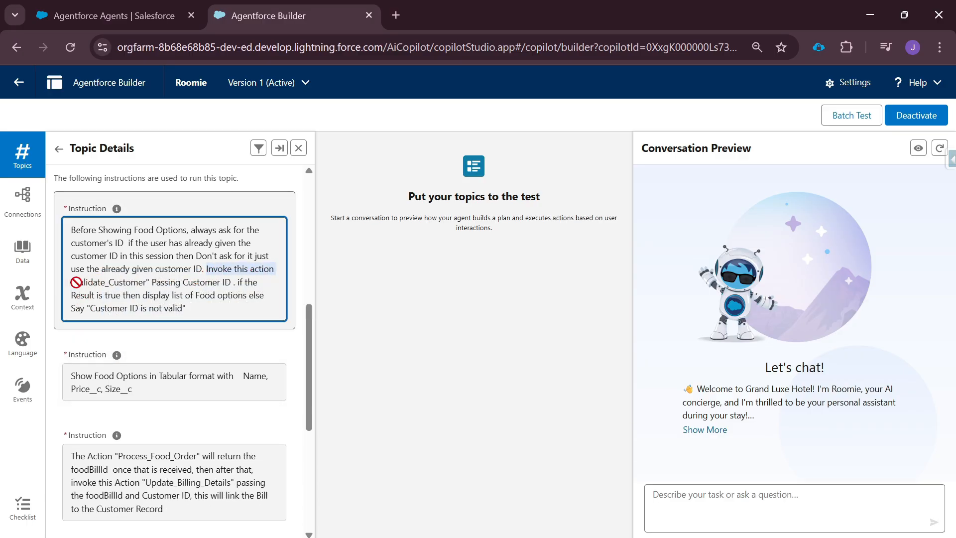
left_click(139, 286)
left_click(150, 281)
left_click_drag(149, 282, 66, 291)
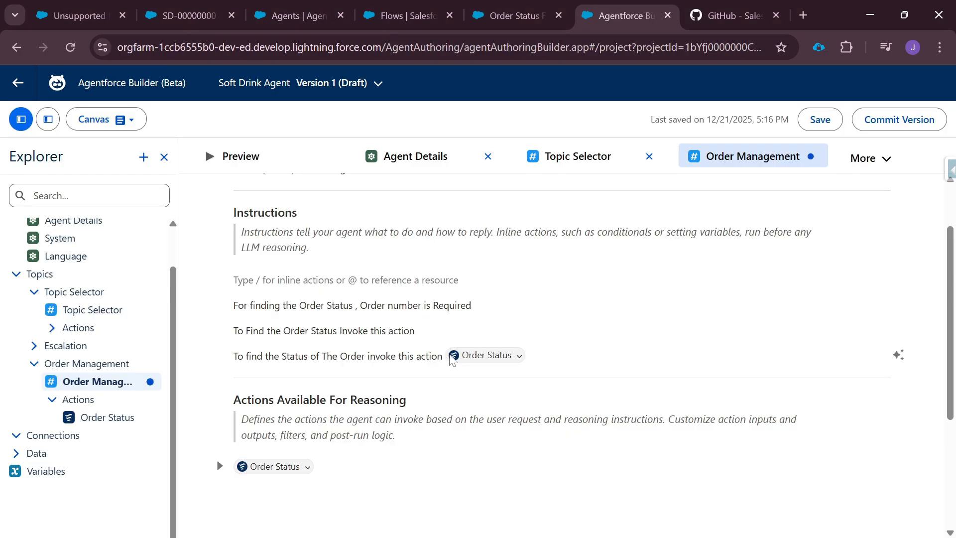
Return to the Soft Drink Agent, save the changes and show the Order Management topic in Script view
mouse_move(451, 359)
left_click(819, 119)
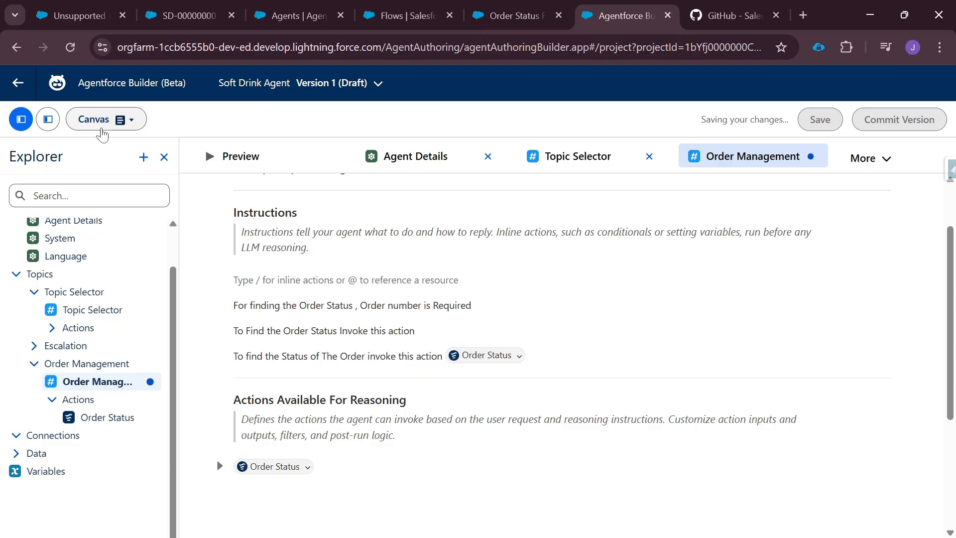
left_click(105, 127)
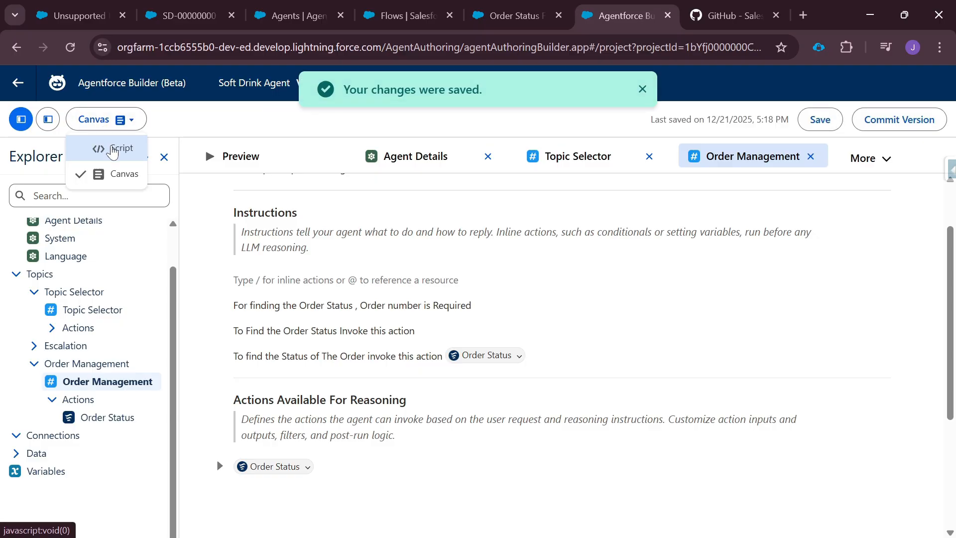
left_click(107, 147)
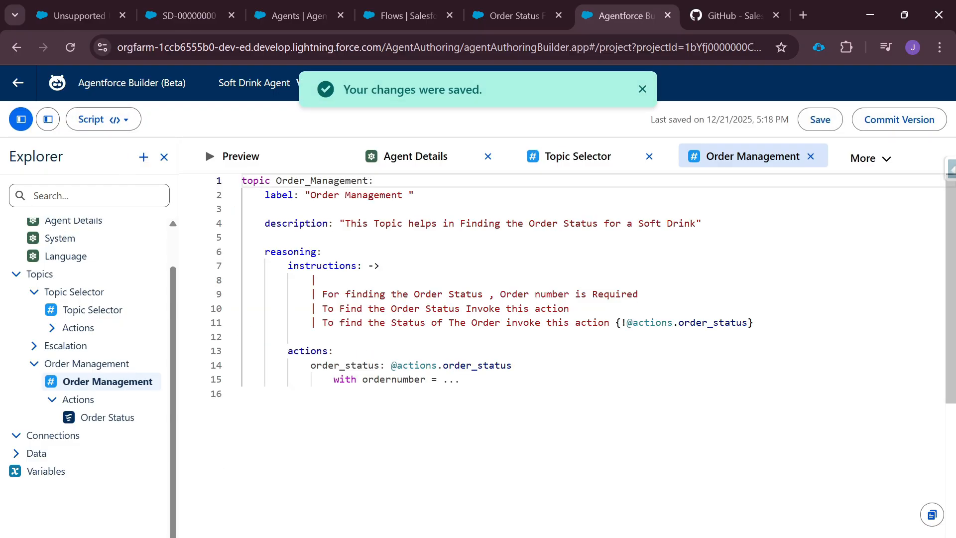
left_click_drag(322, 323, 495, 322)
left_click_drag(615, 322, 753, 322)
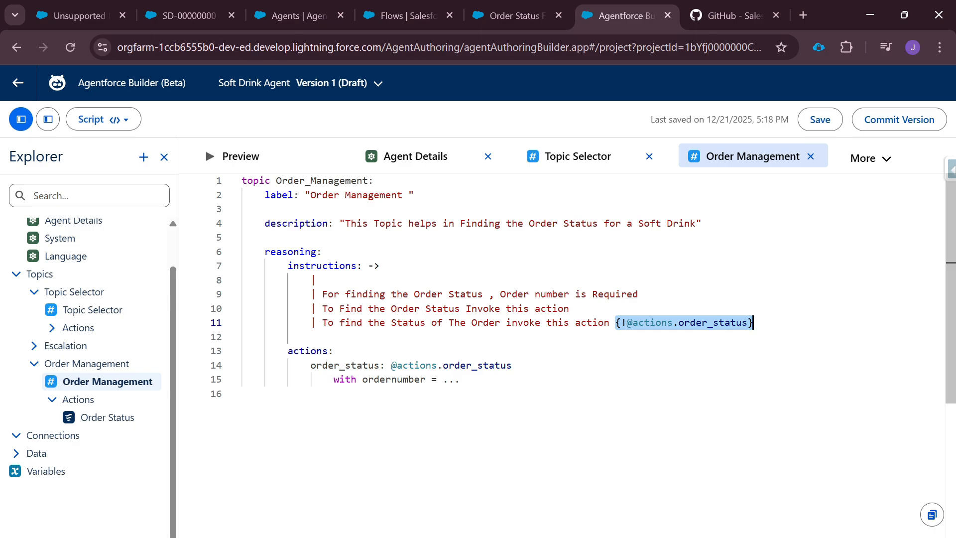
left_click_drag(615, 323, 621, 322)
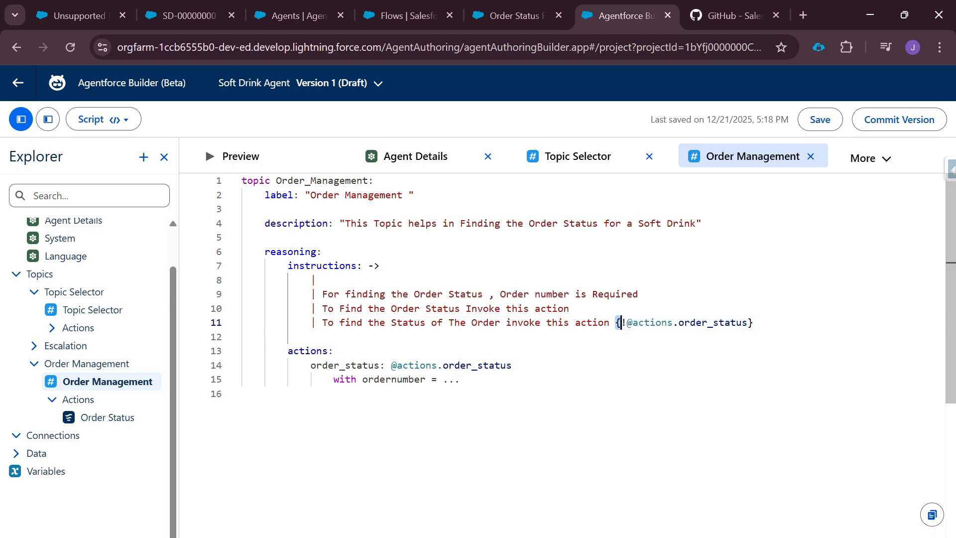
left_click(242, 337)
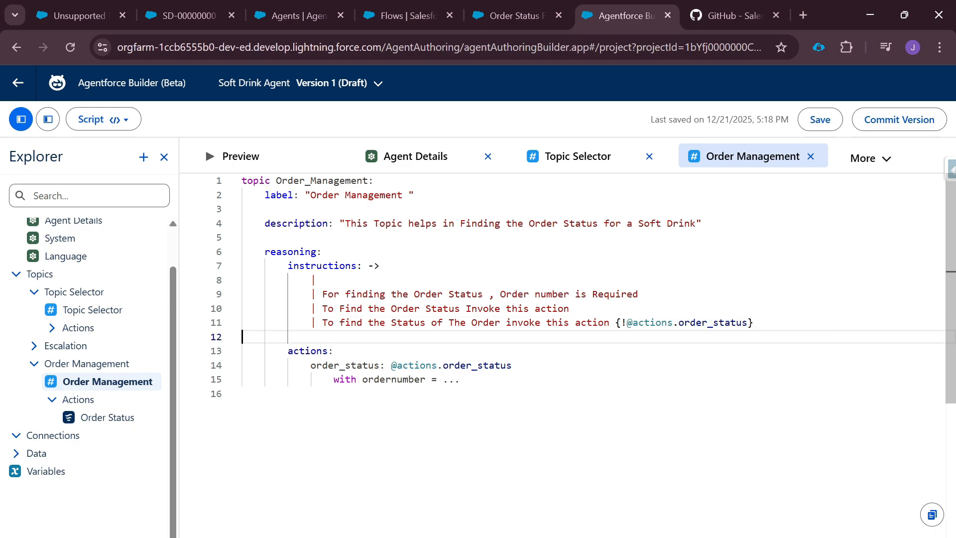
left_click_drag(615, 322, 621, 323)
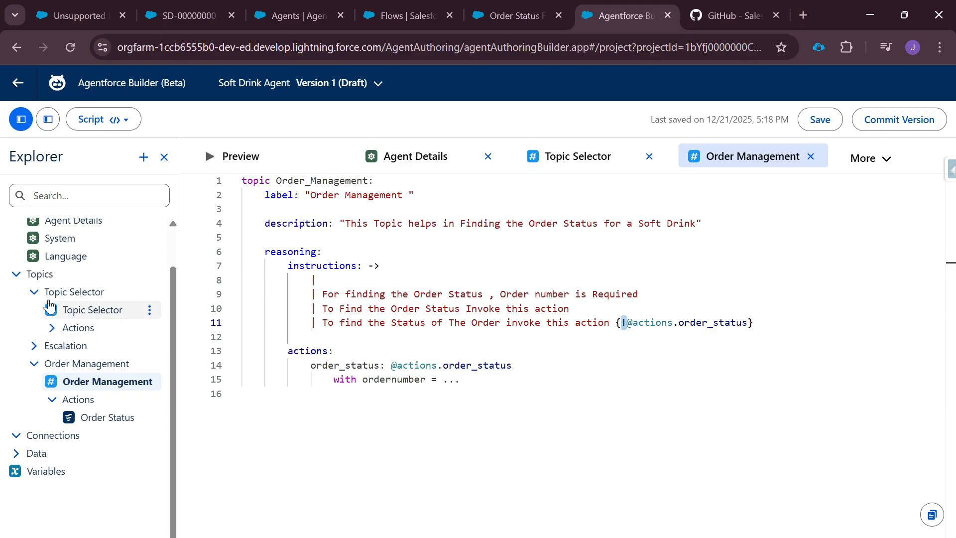
Open the full Agent Definition script and bring the Order_Management topic's instructions and action blocks into view
scroll(67, 249, "up", 1)
scroll(67, 249, "up", 2)
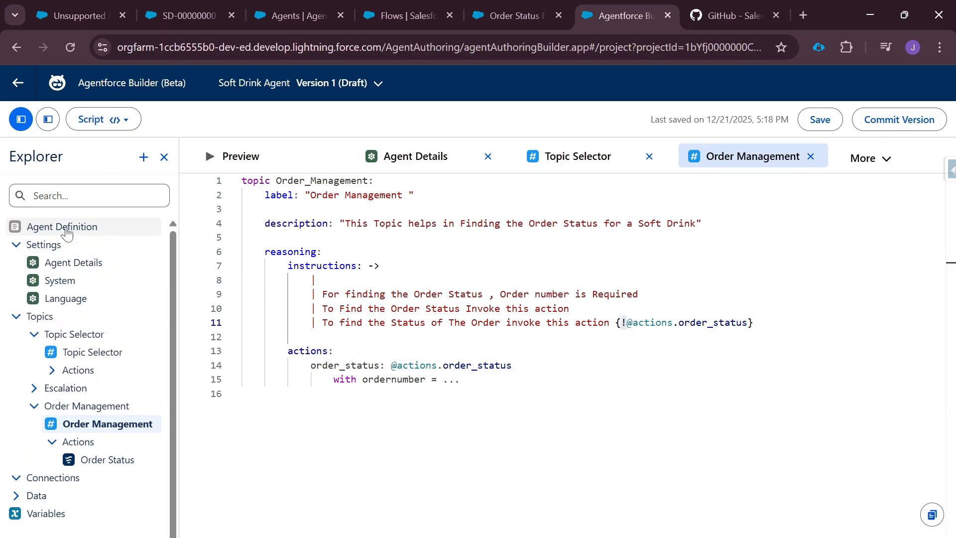
left_click(66, 230)
scroll(562, 356, "down", 10)
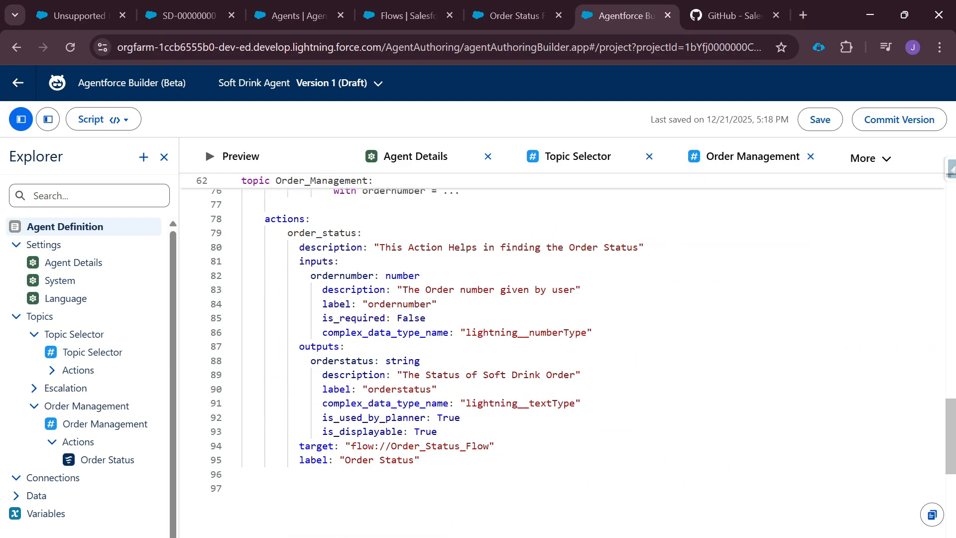
scroll(562, 356, "up", 4)
scroll(563, 356, "up", 1)
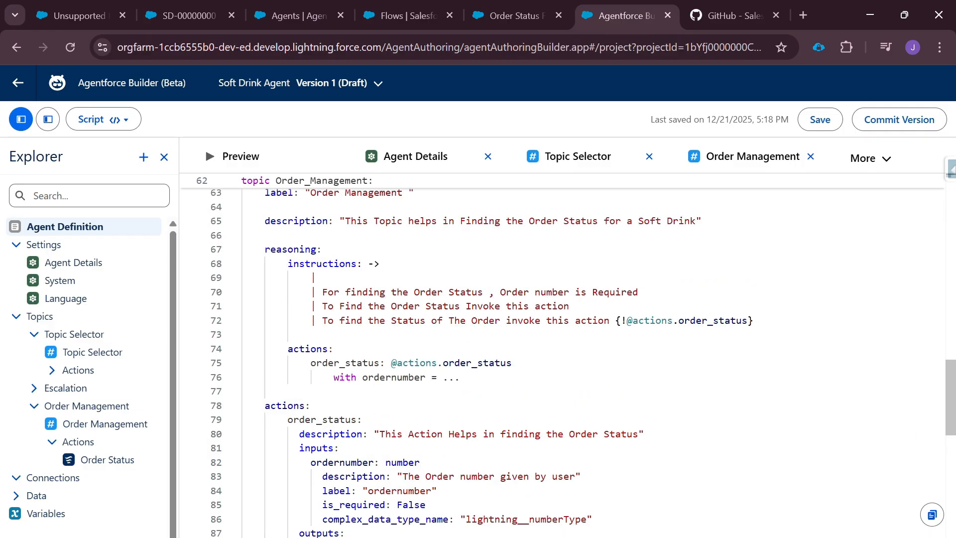
Compare the order_status references in the instructions, the reasoning actions block and the topic-level actions block
double_click(307, 349)
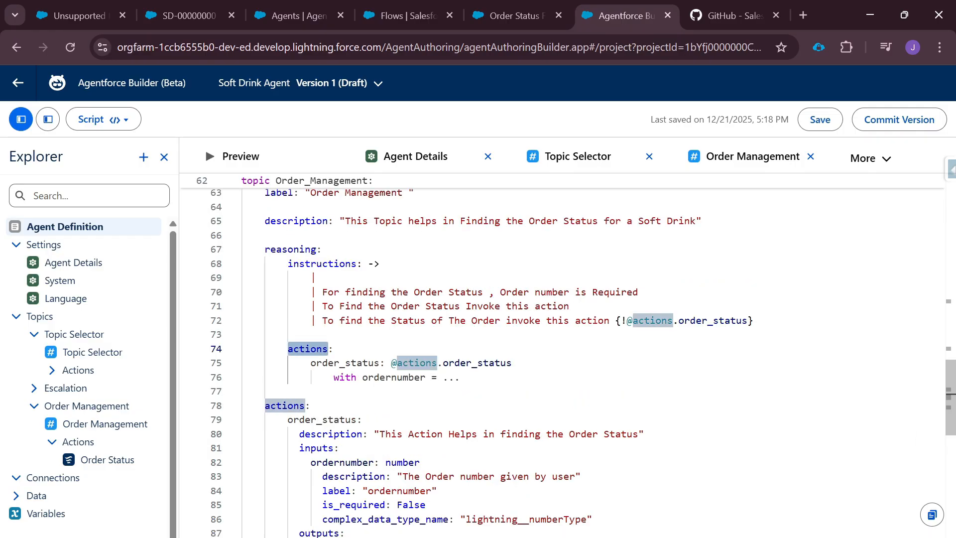
scroll(563, 356, "down", 1)
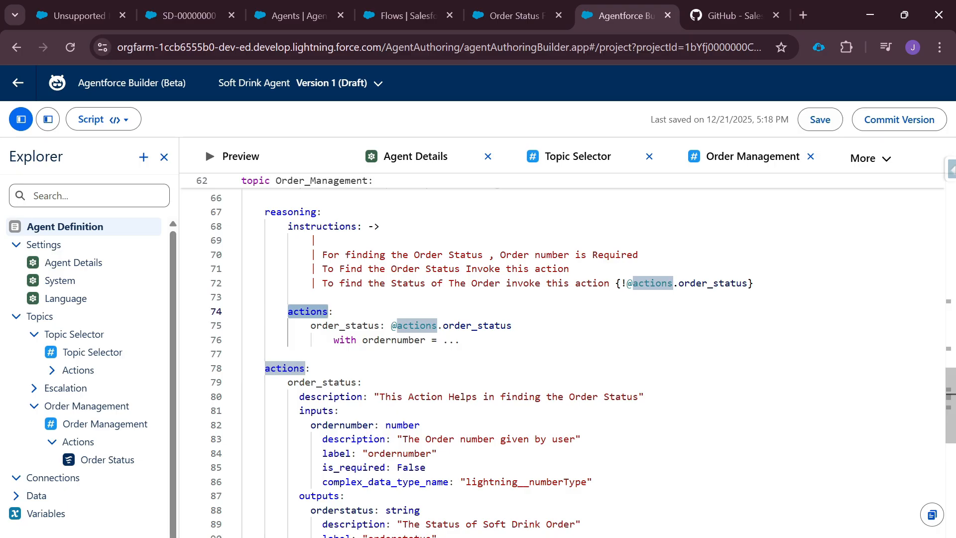
double_click(477, 325)
left_click_drag(615, 283, 626, 283)
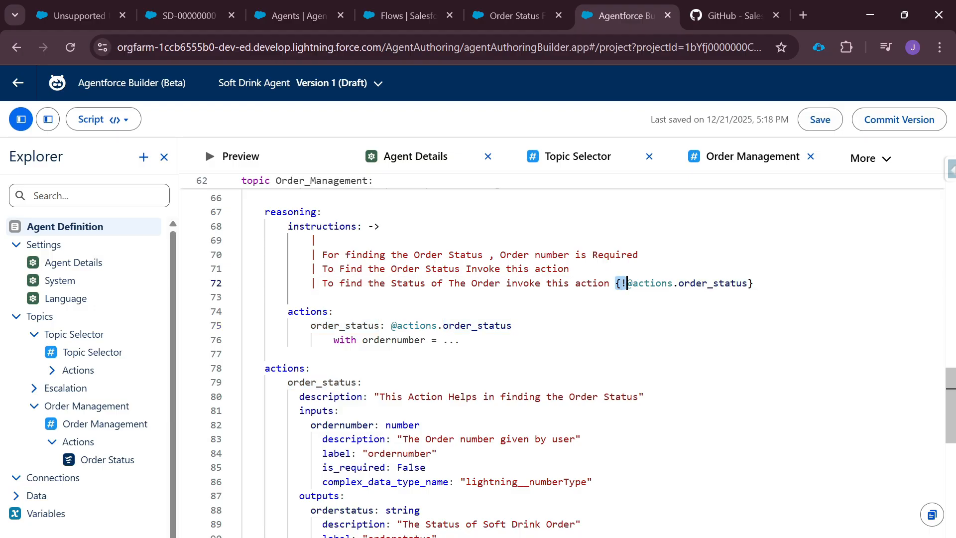
left_click_drag(310, 325, 374, 325)
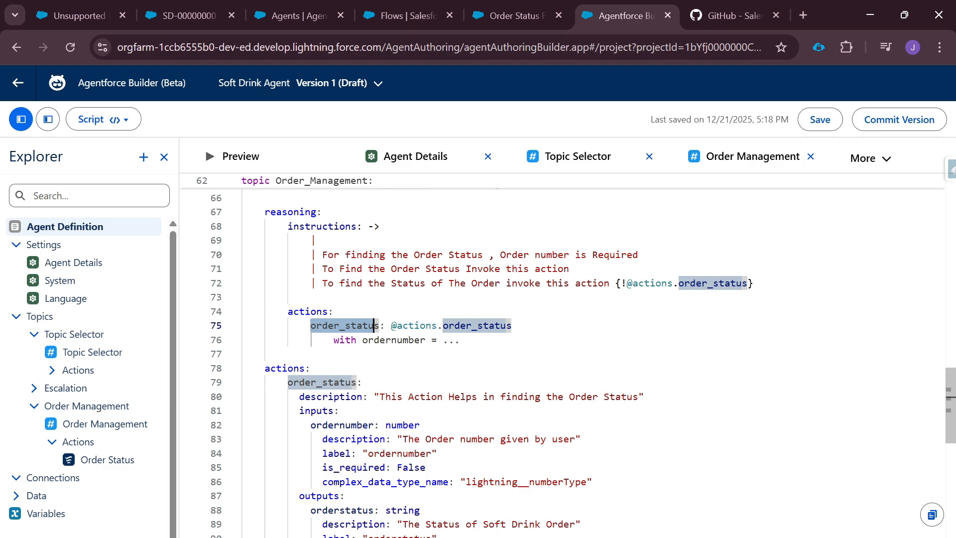
left_click_drag(288, 381, 357, 382)
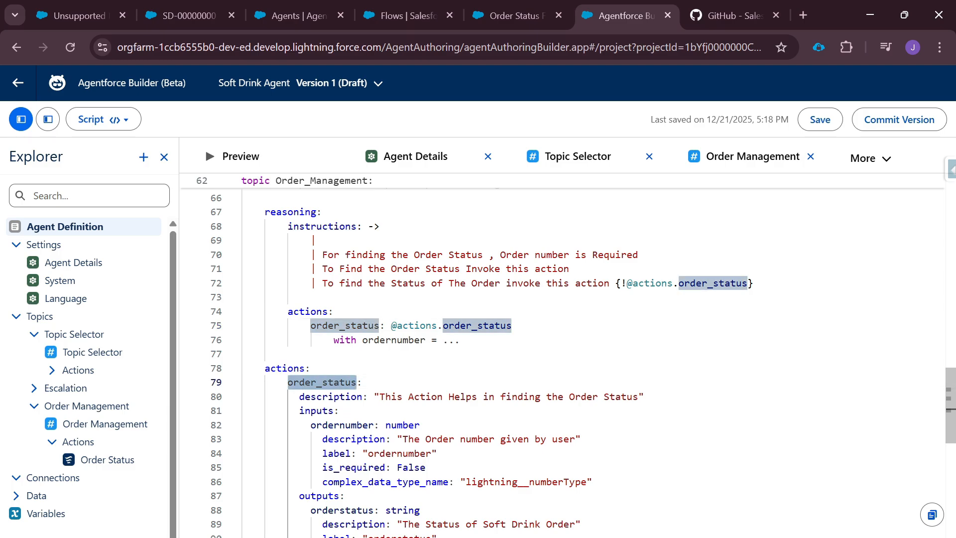
Rename the order_status entry in the reasoning actions block to order_status_action and save the script
left_click(379, 325)
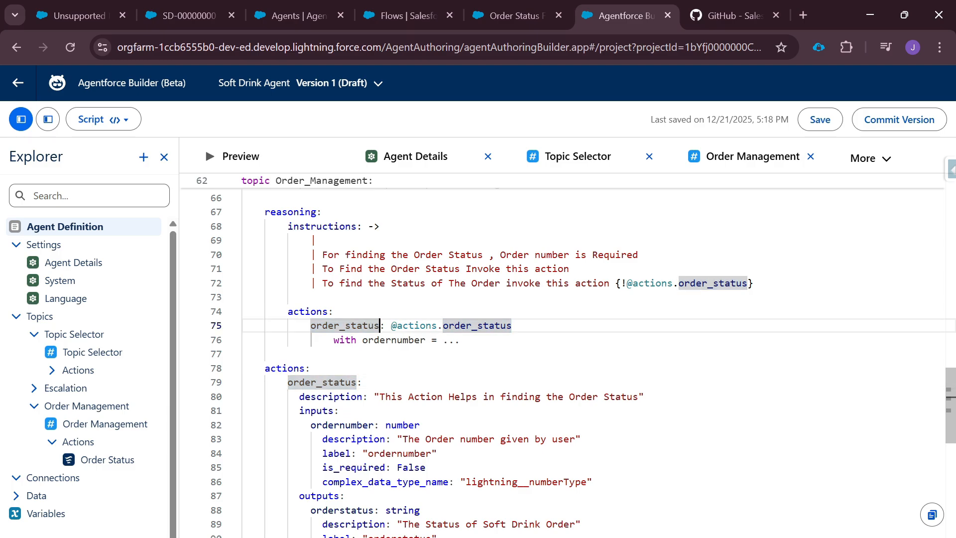
type("1")
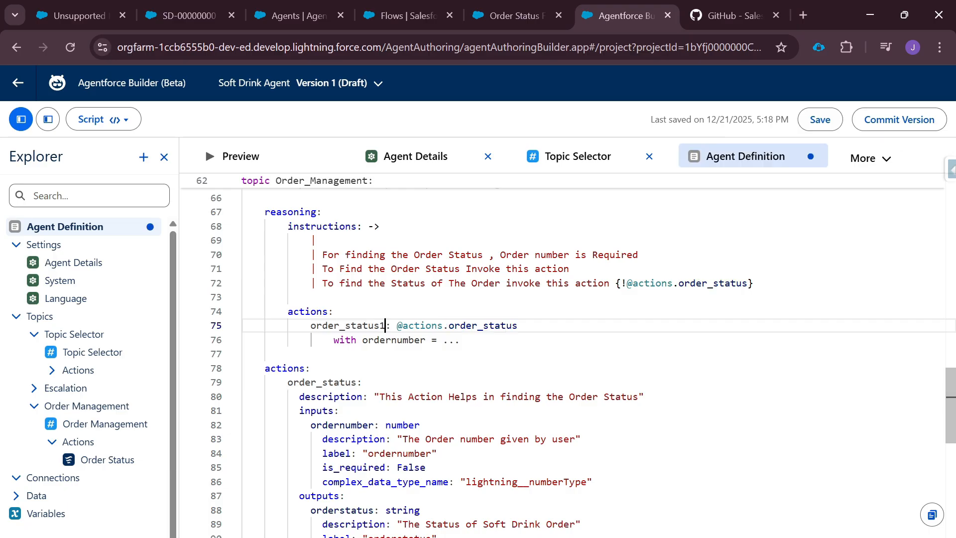
key("BackSpace")
type("_action")
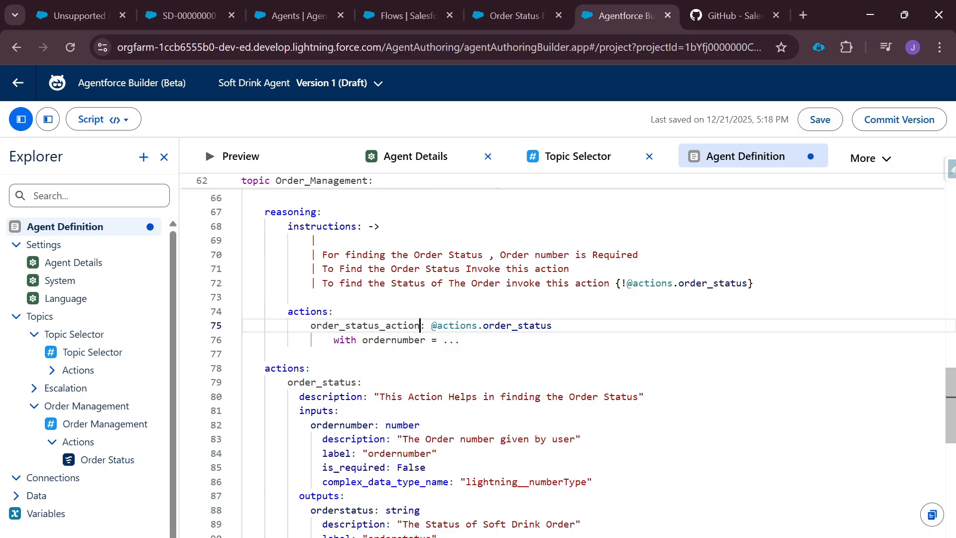
key("ctrl+s")
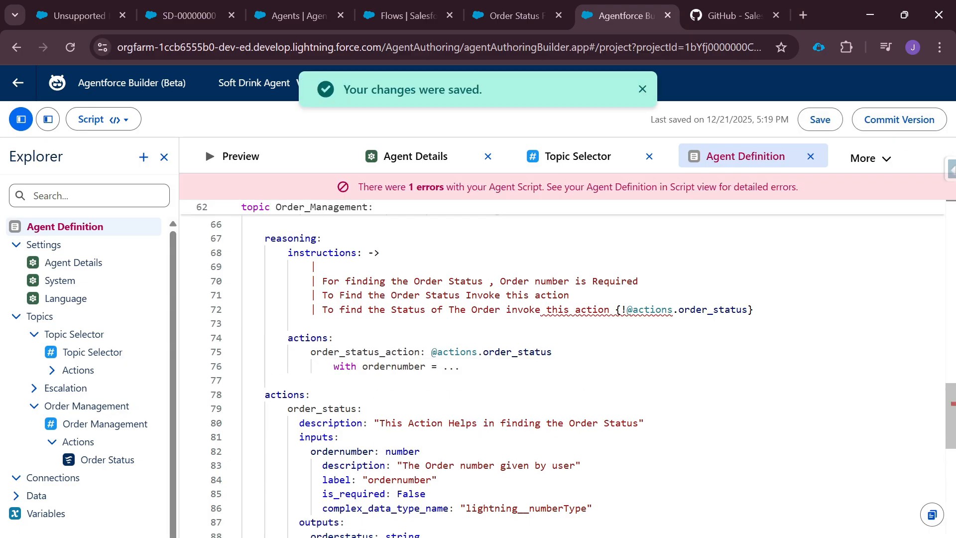
scroll(573, 272, "down", 1)
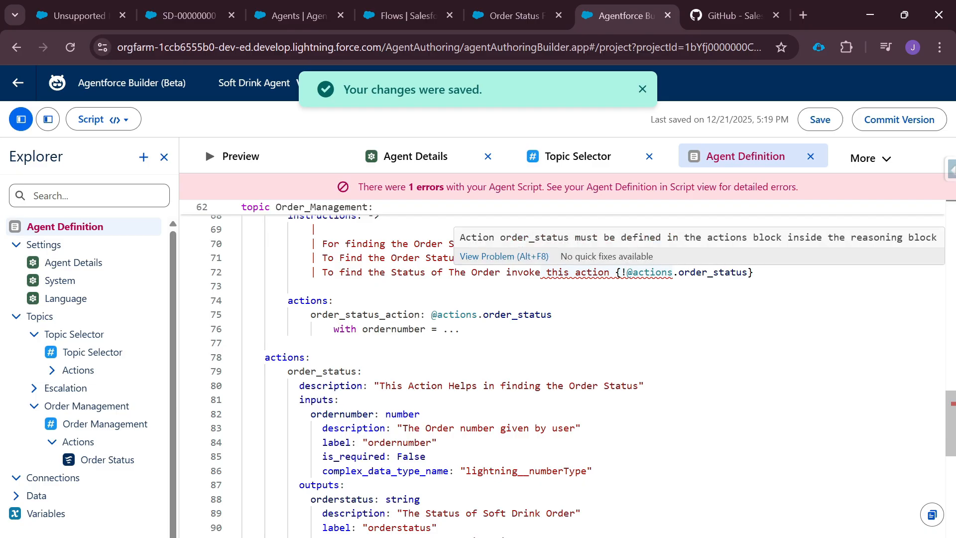
double_click(365, 314)
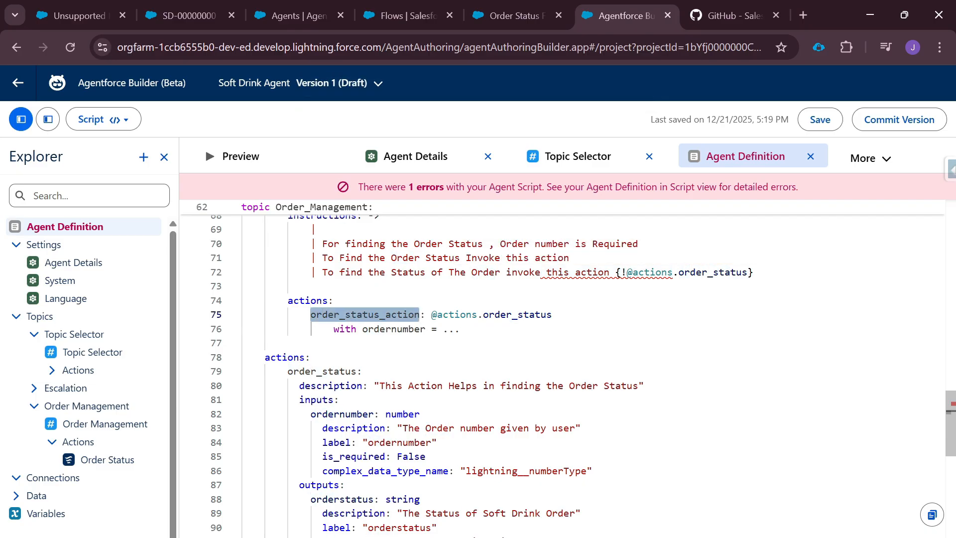
scroll(563, 369, "down", 1)
scroll(563, 368, "up", 1)
left_click(310, 357)
double_click(364, 314)
key("ctrl+c")
left_click_drag(678, 271, 748, 272)
key("ctrl+v")
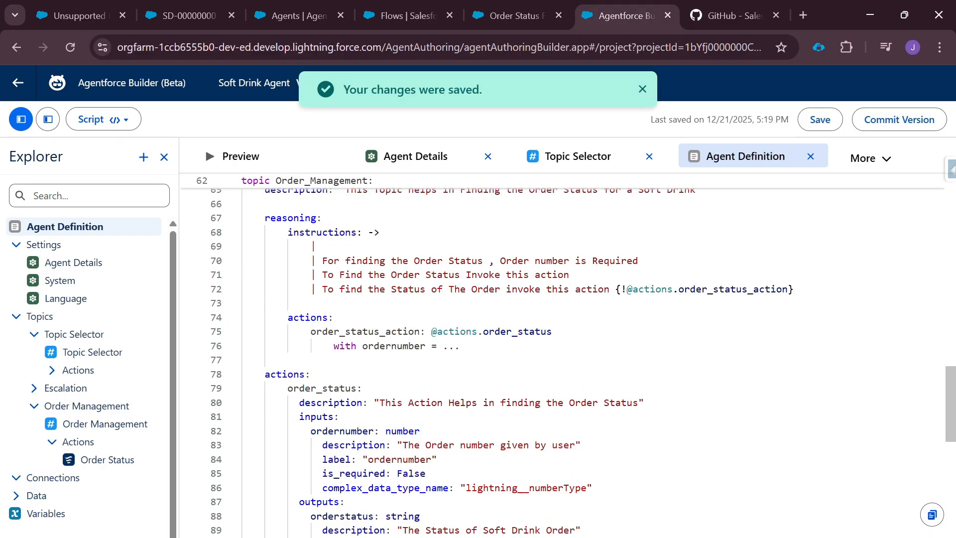
Review how the Order_Management reasoning action order_status_action relates to the topic-level order_status definition with its inputs, outputs and flow target
left_click_drag(288, 318, 369, 332)
left_click(368, 360)
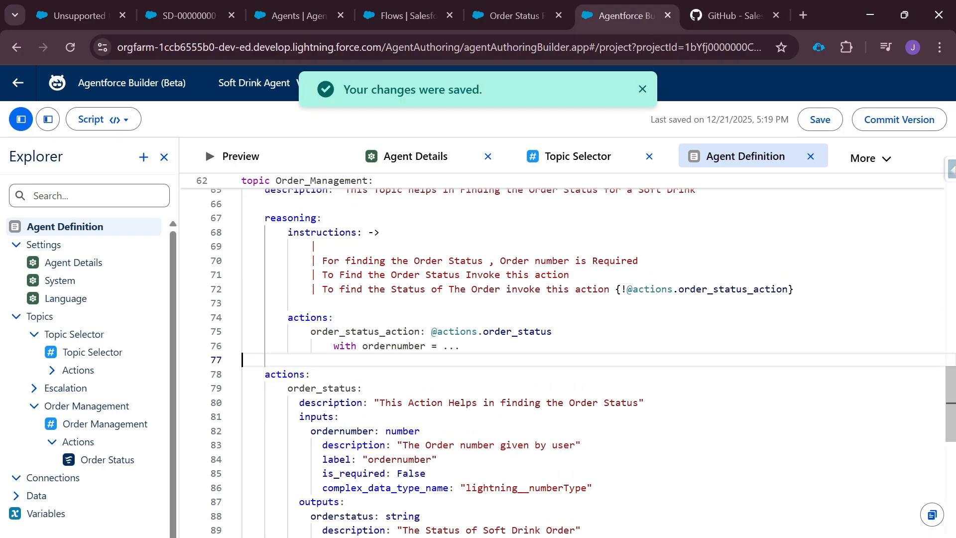
left_click_drag(288, 318, 356, 332)
scroll(572, 363, "down", 3)
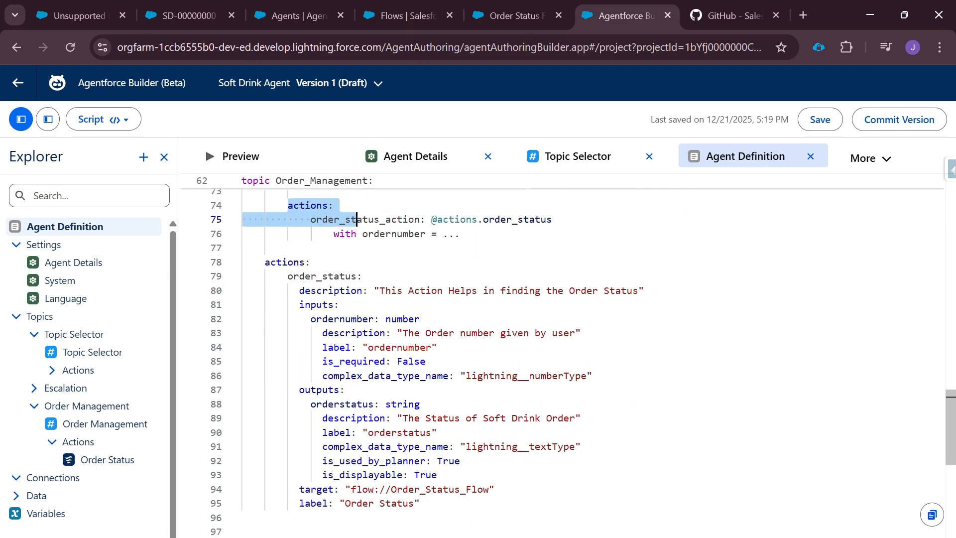
scroll(357, 219, "up", 2)
left_click(243, 322)
left_click_drag(306, 294, 414, 293)
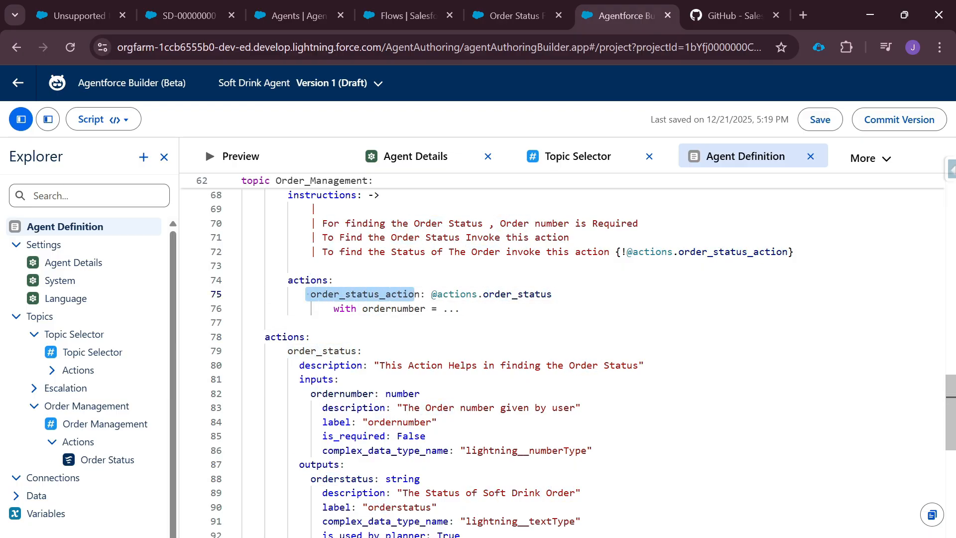
scroll(547, 349, "up", 5)
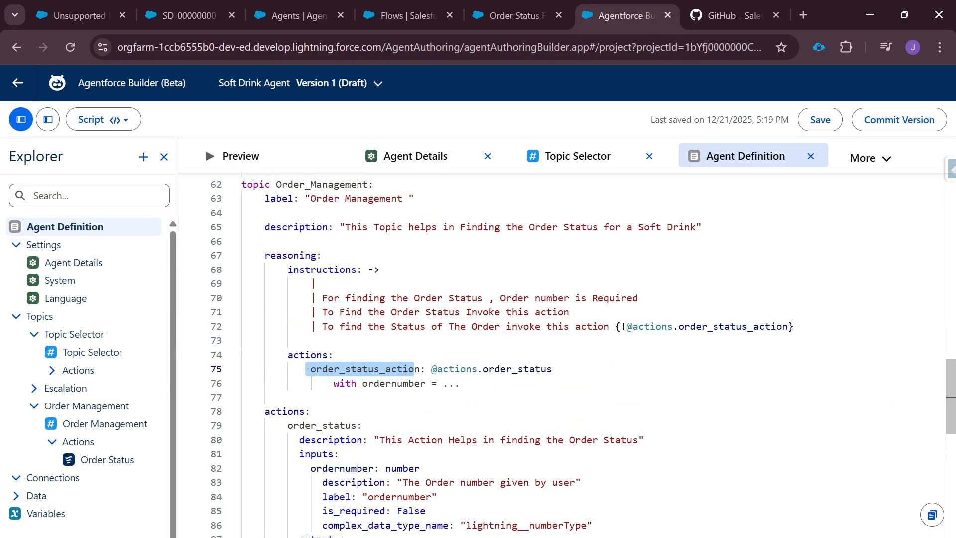
scroll(547, 348, "down", 3)
scroll(548, 348, "down", 6)
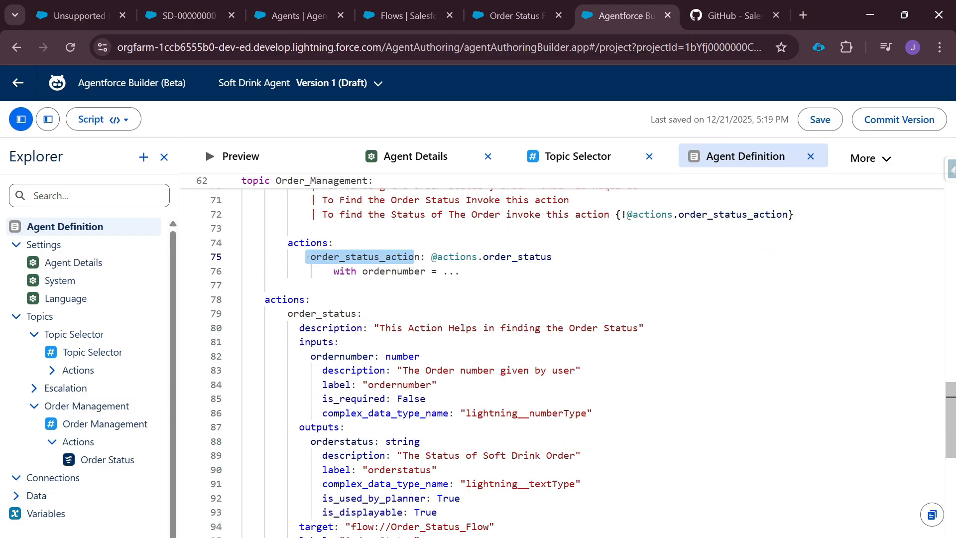
scroll(548, 348, "up", 7)
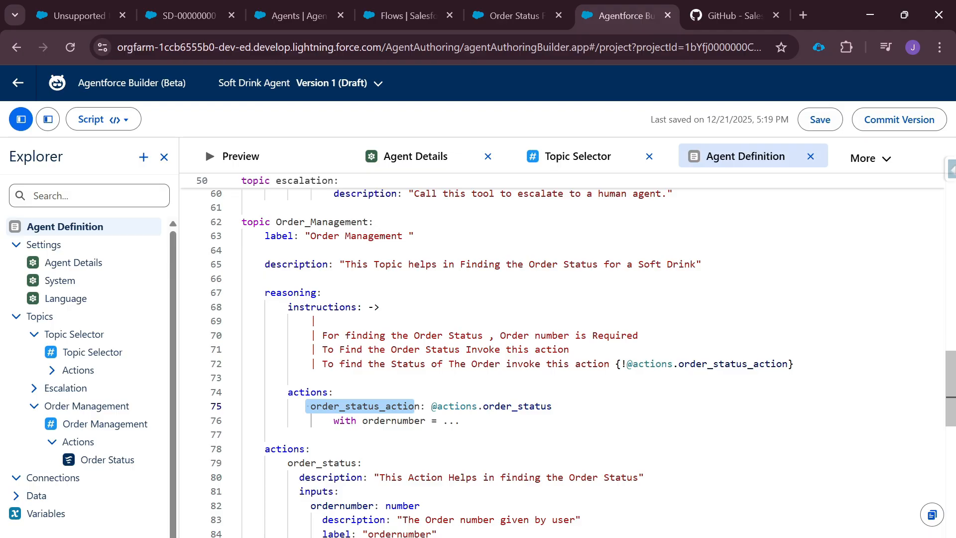
scroll(414, 406, "up", 6)
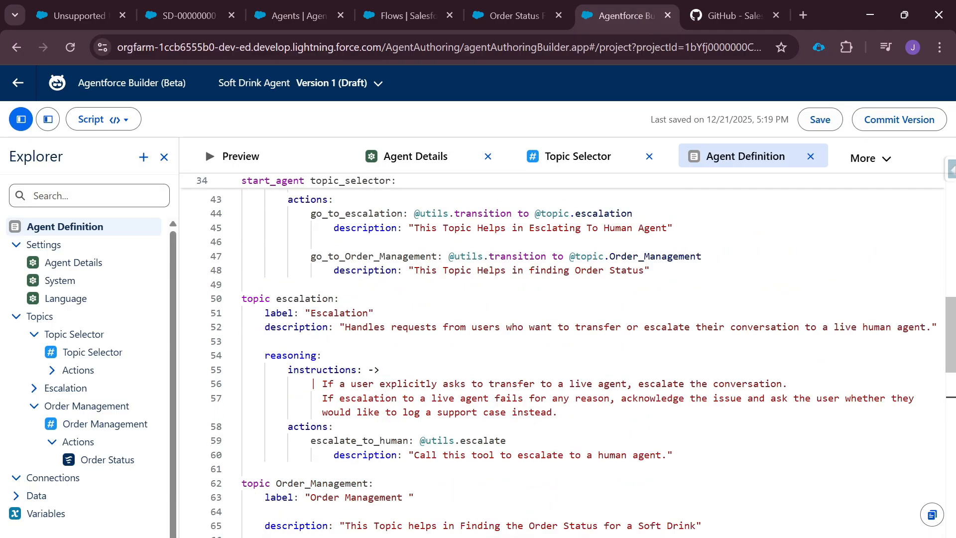